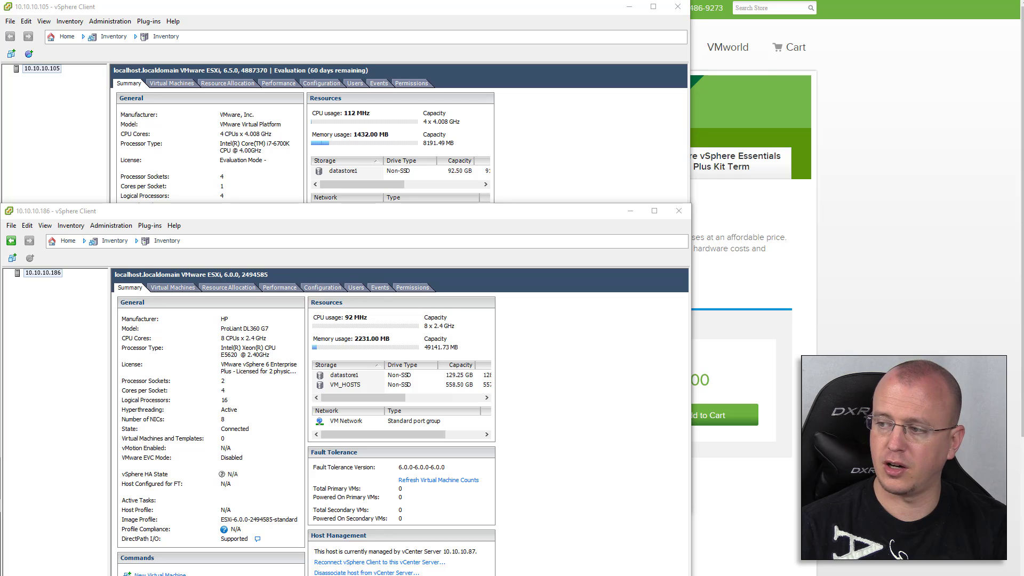
Review the Essentials kits feature comparison on the Compare Kits tab
left_click_drag(1023, 31, 720, 28)
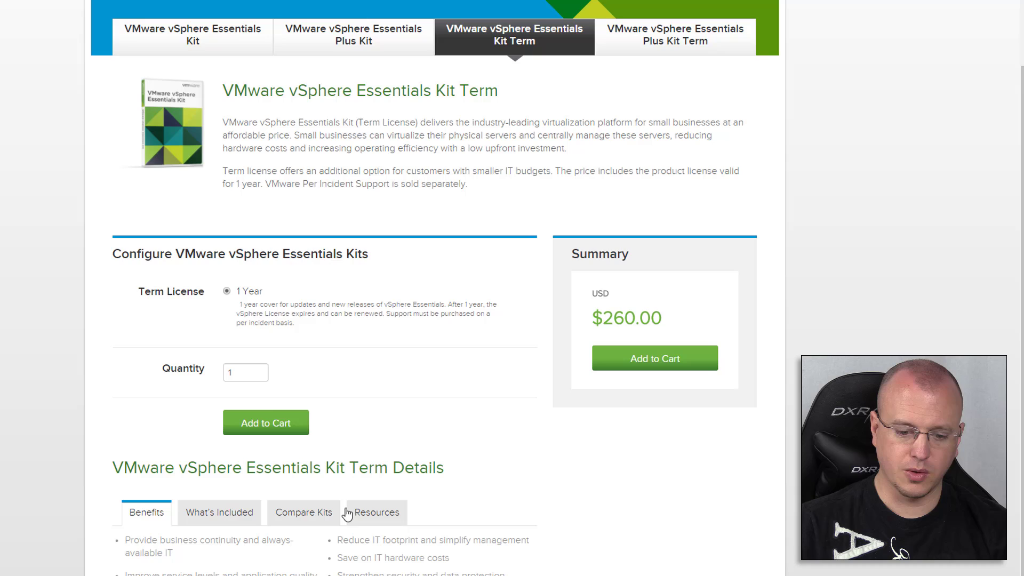
left_click(312, 518)
scroll(330, 513, "down", 5)
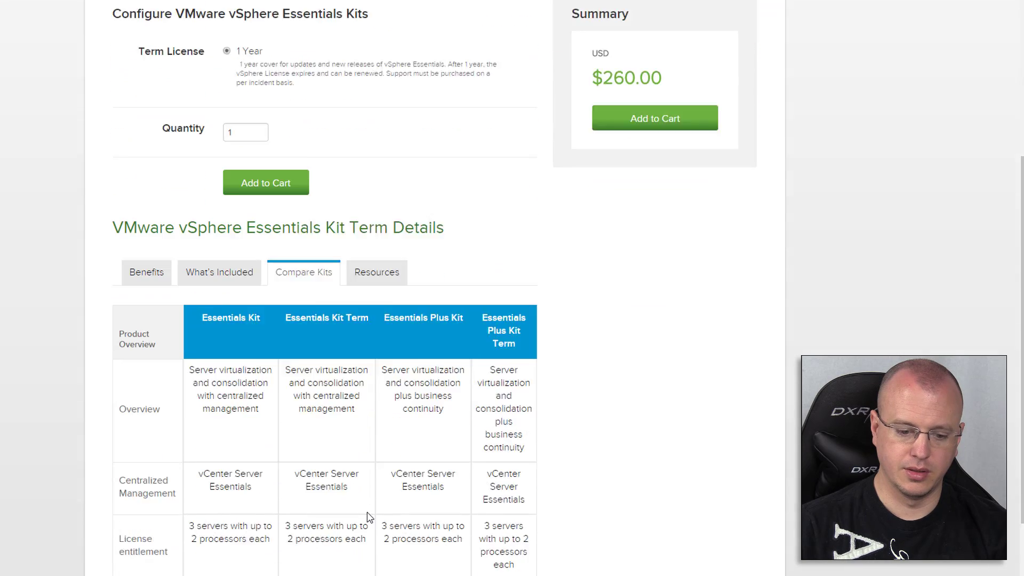
scroll(368, 517, "down", 2)
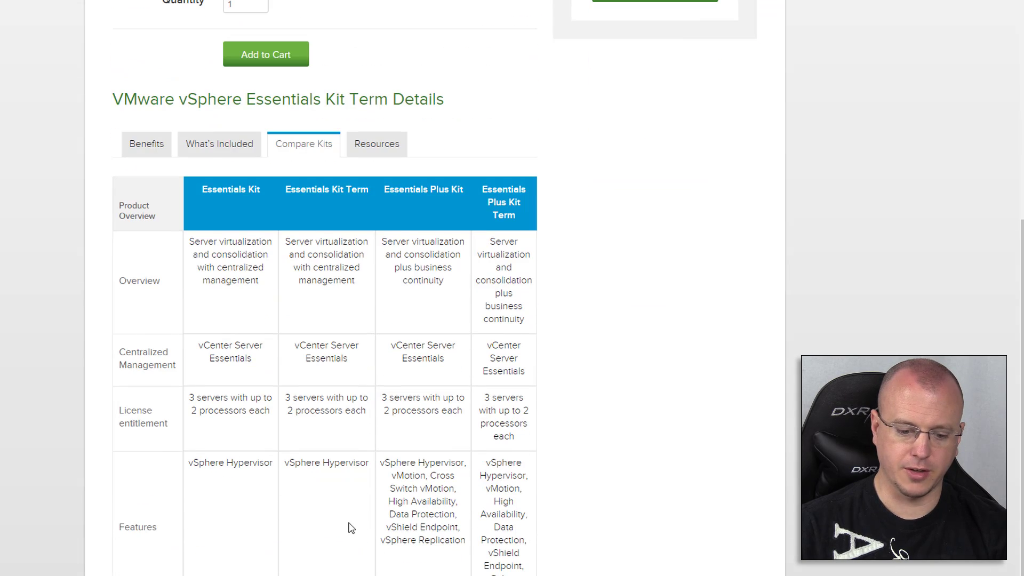
scroll(268, 190, "up", 9)
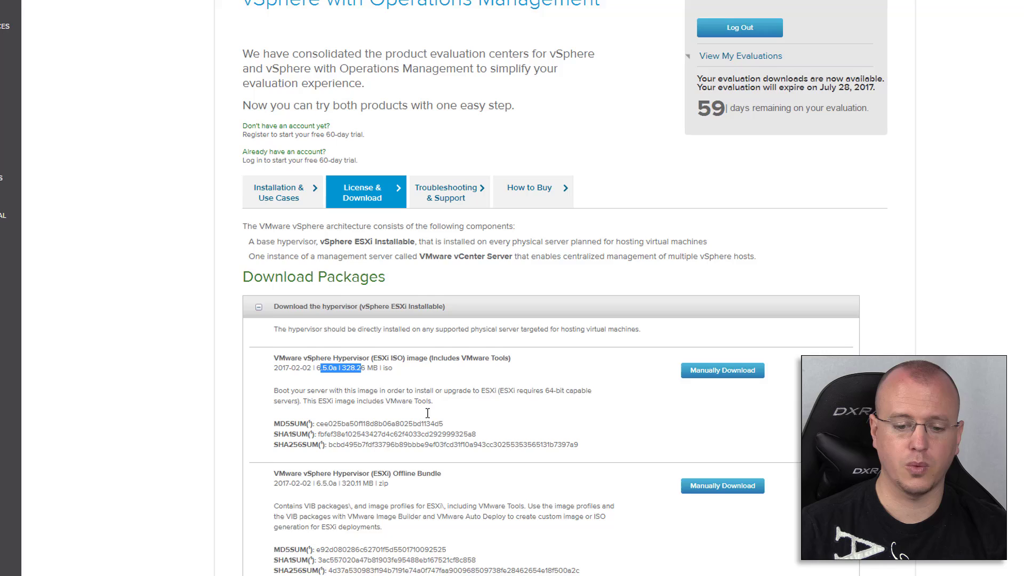
scroll(429, 416, "down", 3)
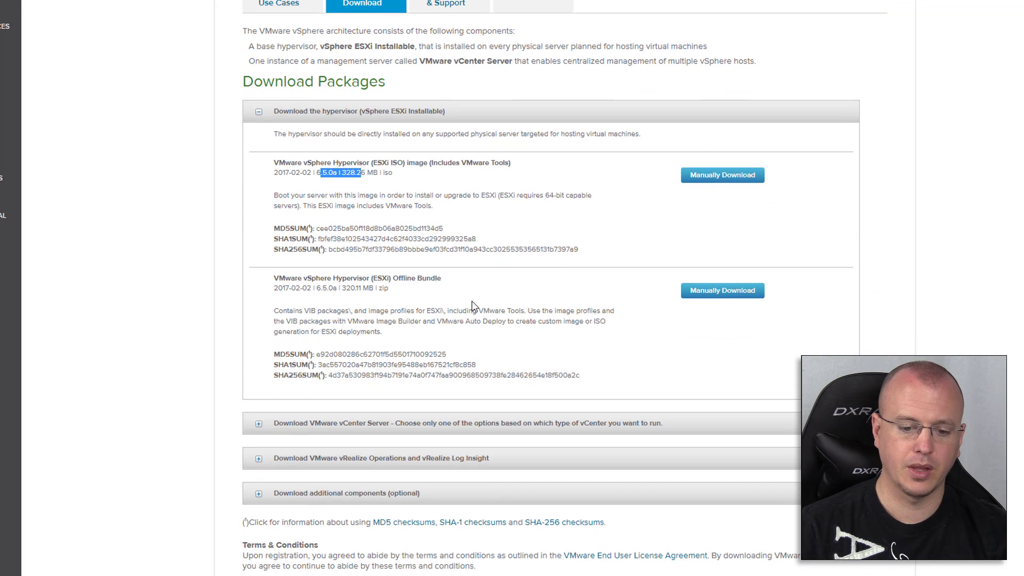
scroll(472, 307, "down", 1)
Expand the vCenter Server downloads to reveal the vCenter Server Appliance 6.5.0a ISO for Linux
left_click(300, 365)
scroll(486, 376, "down", 3)
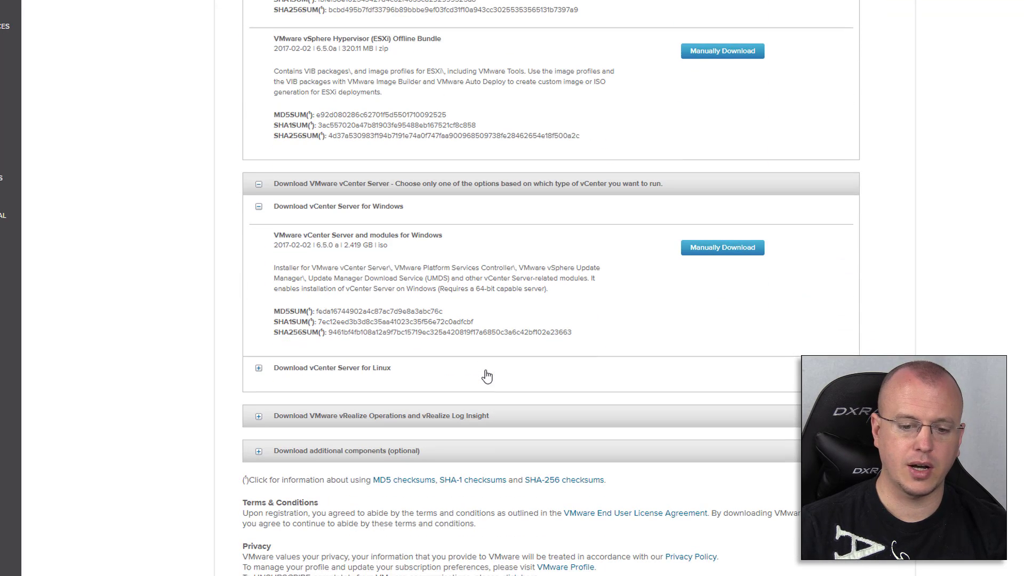
left_click(376, 363)
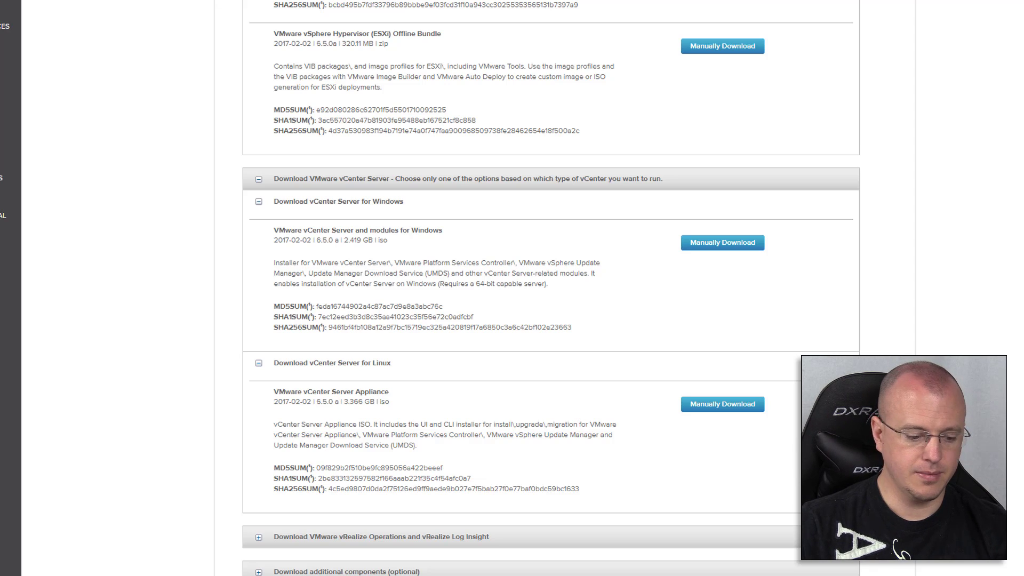
key("alt+Tab")
In Downloads, bring up the context menu of the VMware-VCSA ISO file
left_click(331, 169)
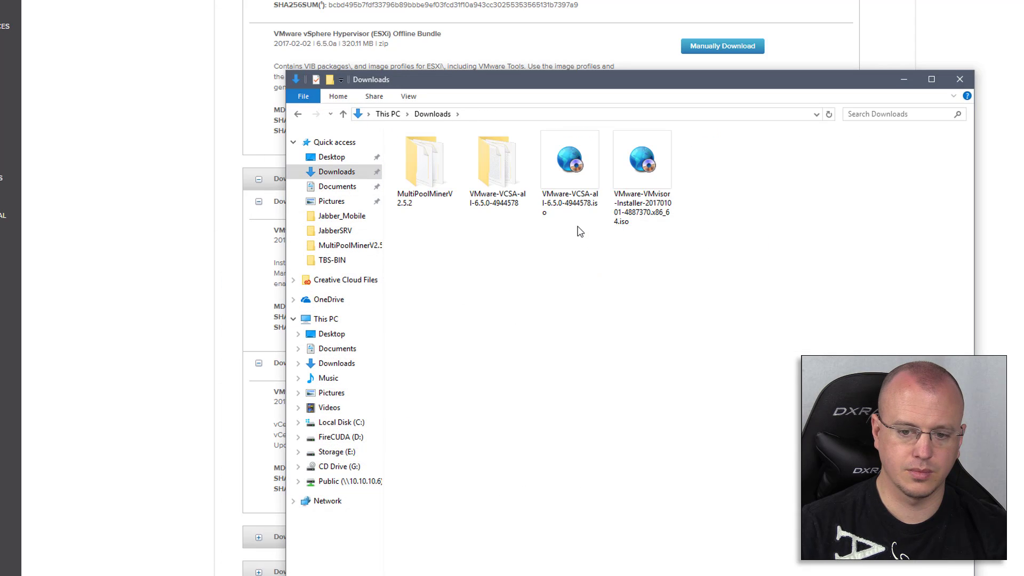
left_click(563, 187)
right_click(564, 187)
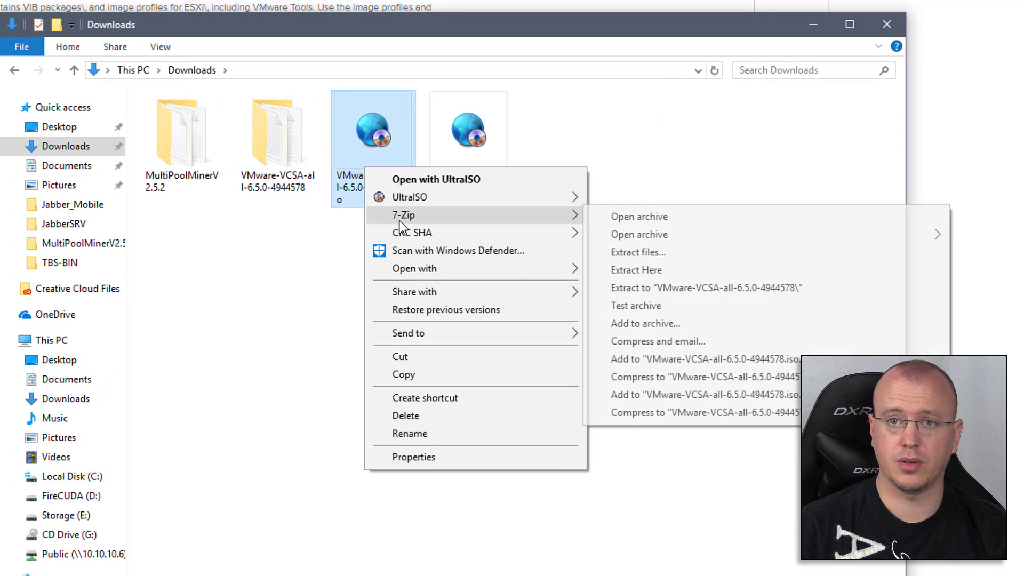
mouse_move(421, 197)
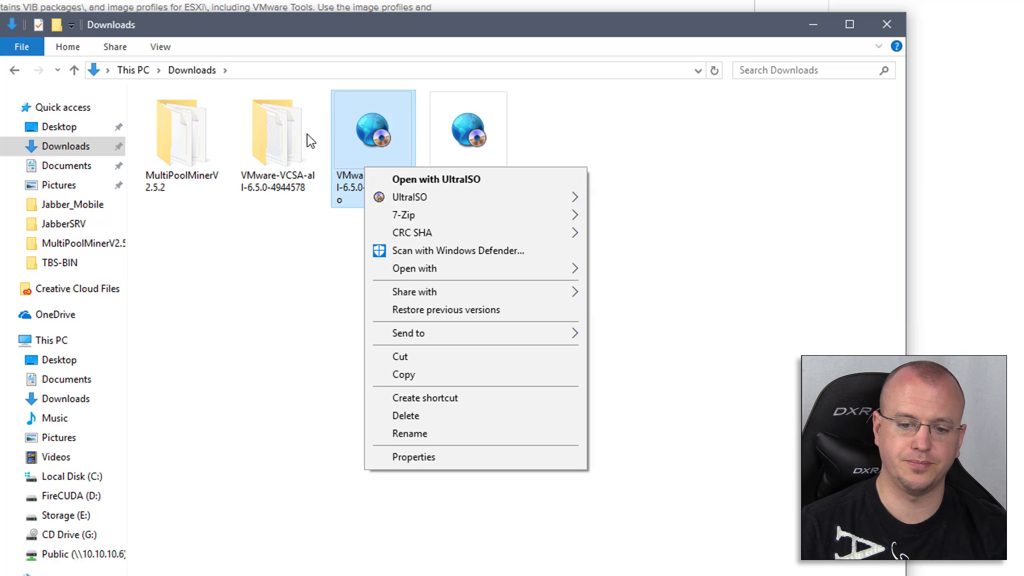
Navigate into VMware-VCSA-all-6.5.0-4944578, then vcsa-ui-installer, then win32
left_click(299, 140)
double_click(297, 142)
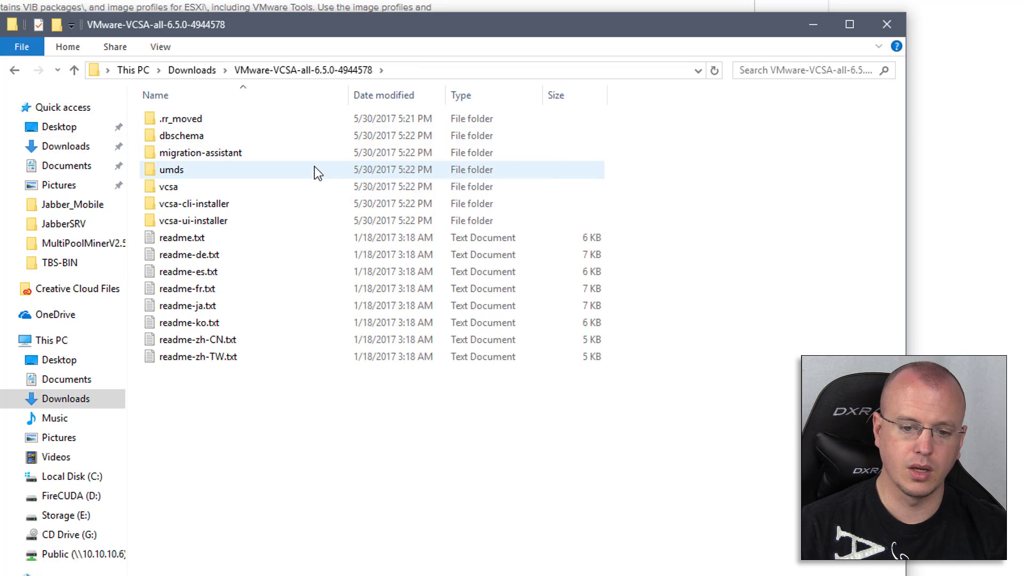
double_click(253, 221)
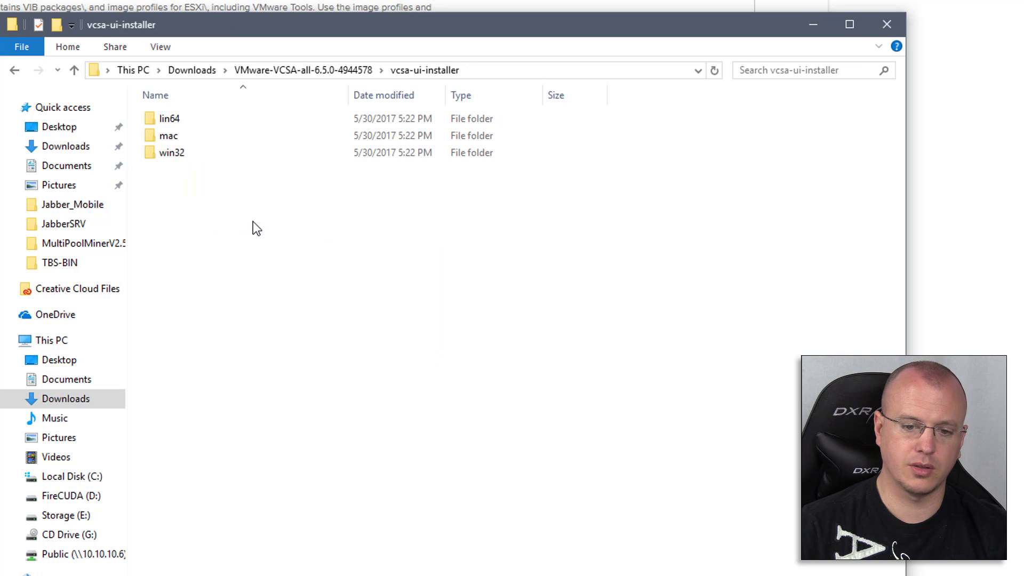
left_click(188, 157)
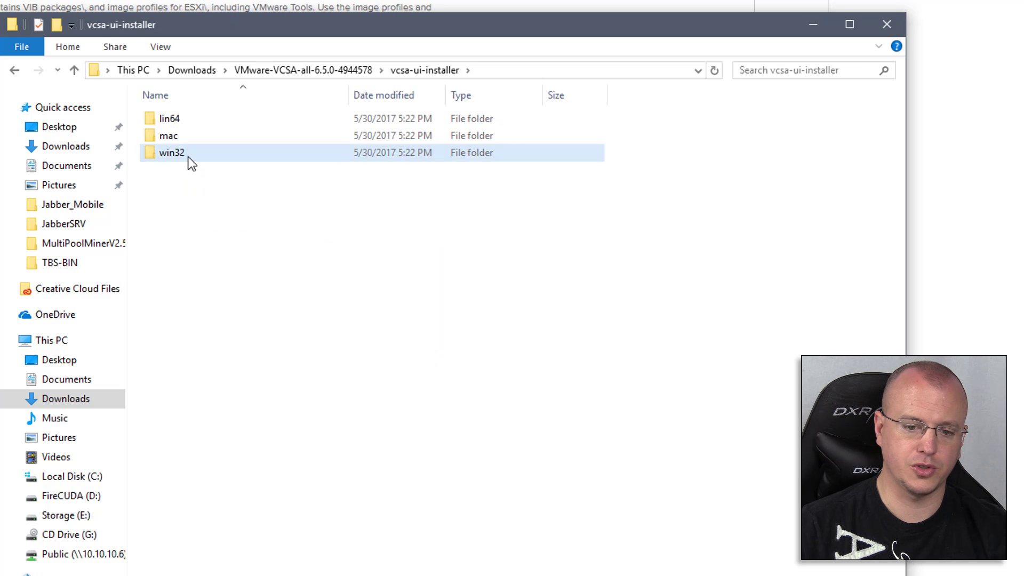
double_click(188, 157)
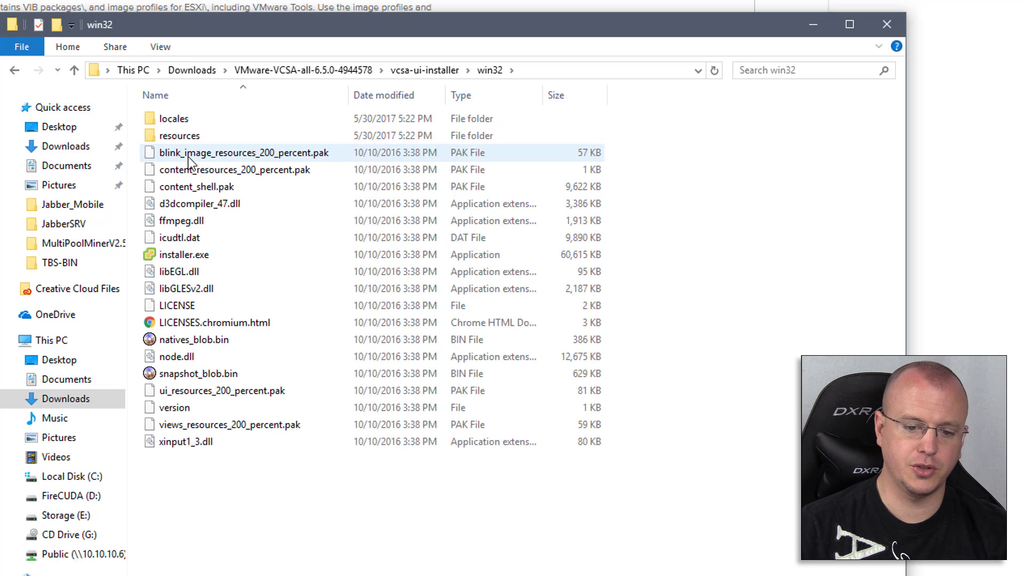
Launch installer.exe, check the 10.10.10.105 and 10.10.10.186 host summaries, then return to the installer
double_click(235, 255)
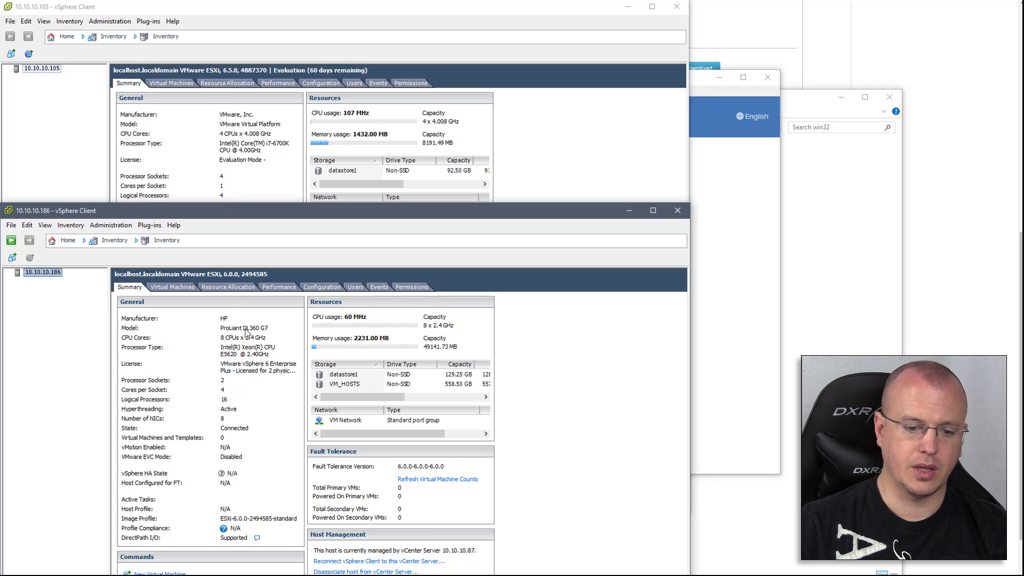
left_click(200, 77)
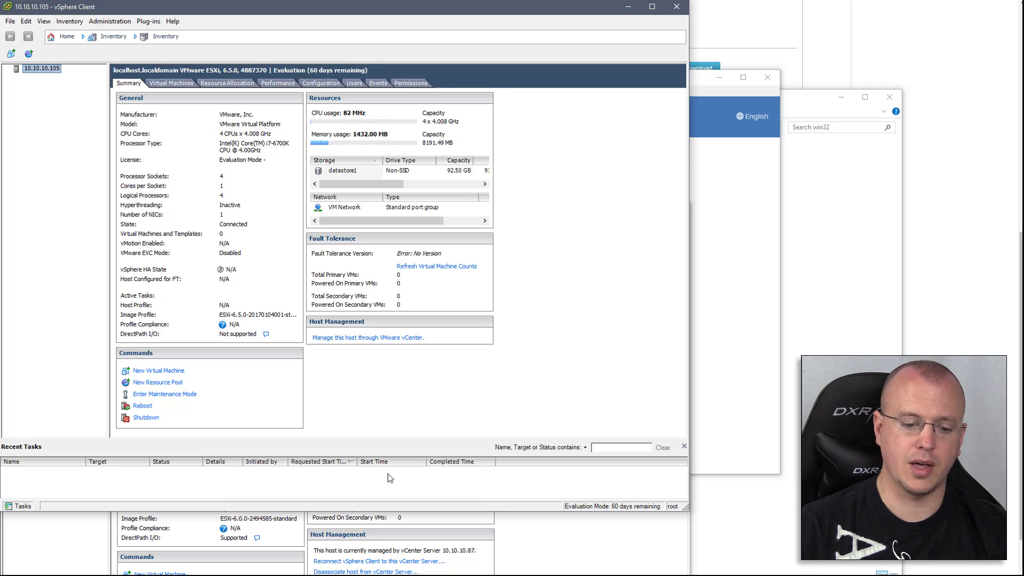
left_click(530, 554)
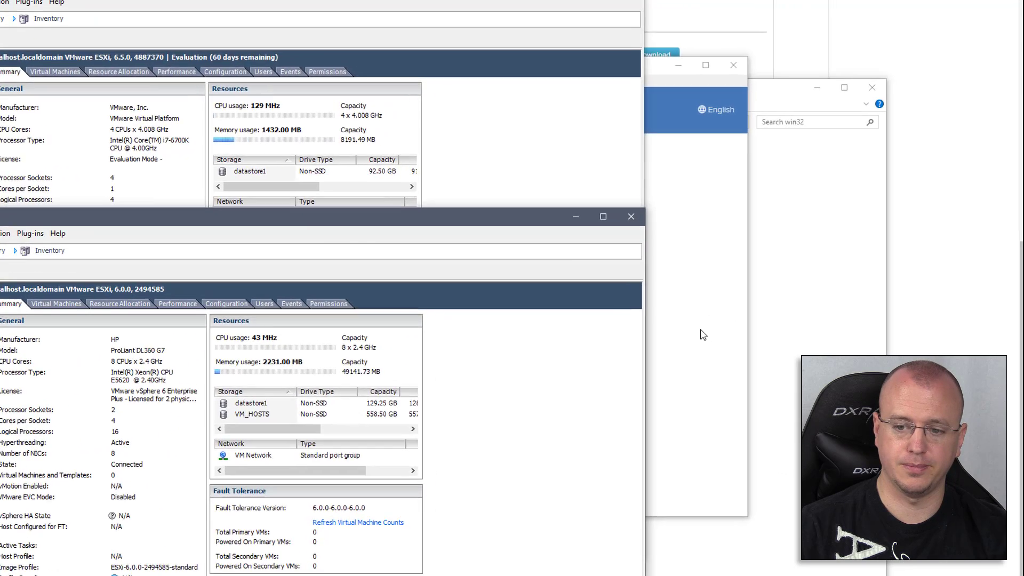
left_click(703, 335)
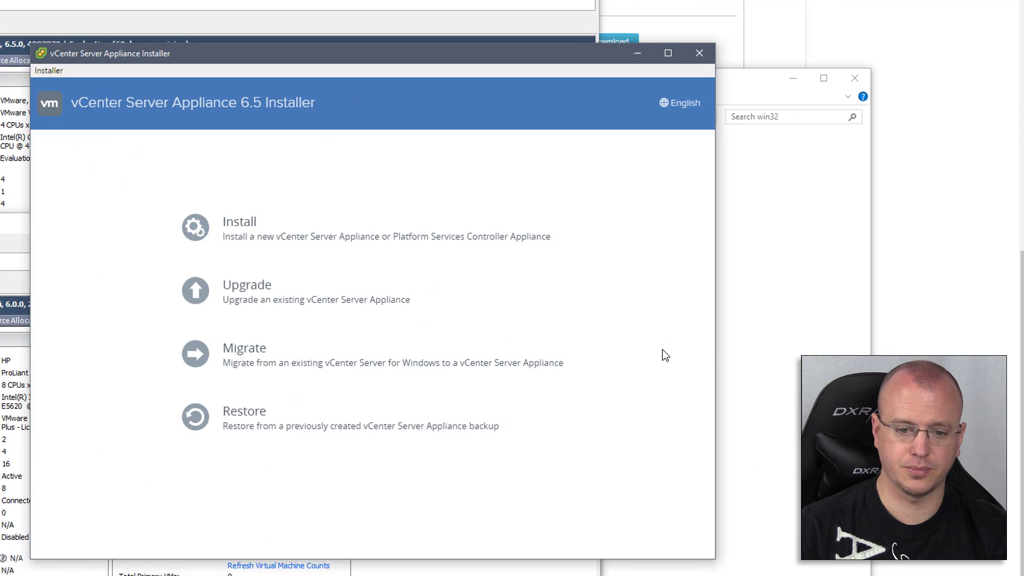
Start a new appliance install and move past the license and embedded PSC deployment type pages
left_click(237, 229)
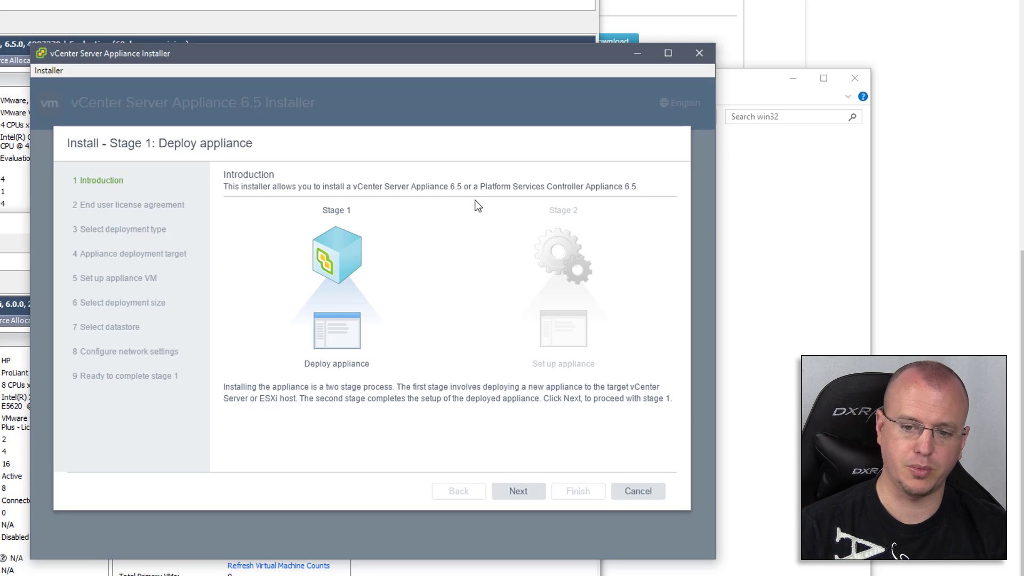
left_click(533, 499)
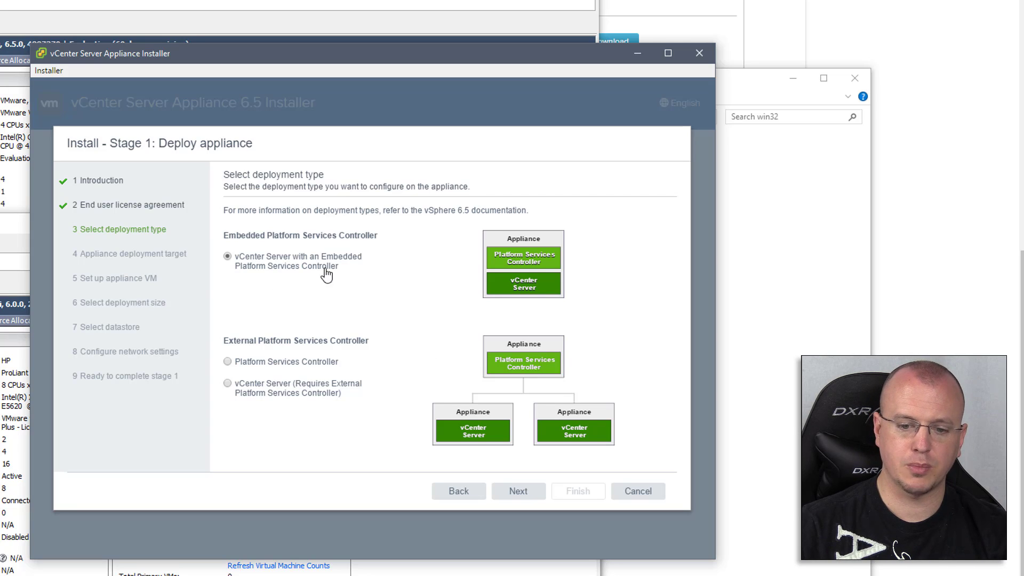
left_click(527, 493)
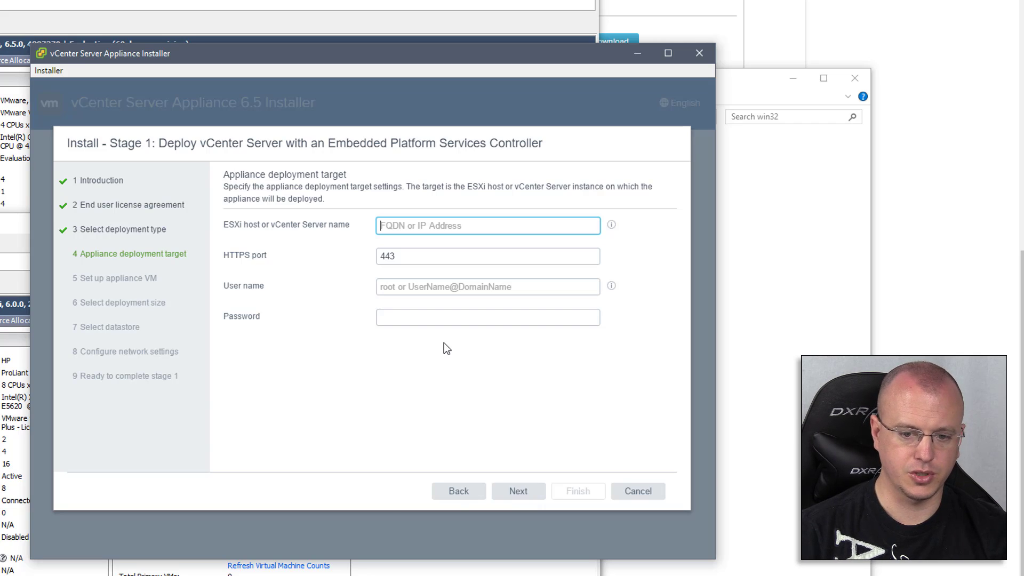
Target ESXi host 10.10.10.186 with user name root
type("10.10.10.186")
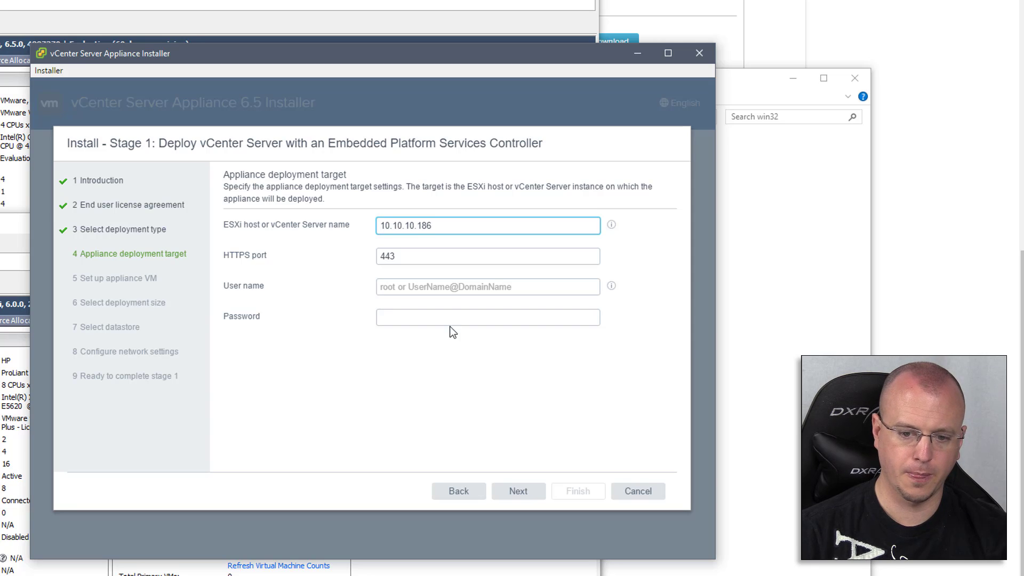
left_click(451, 288)
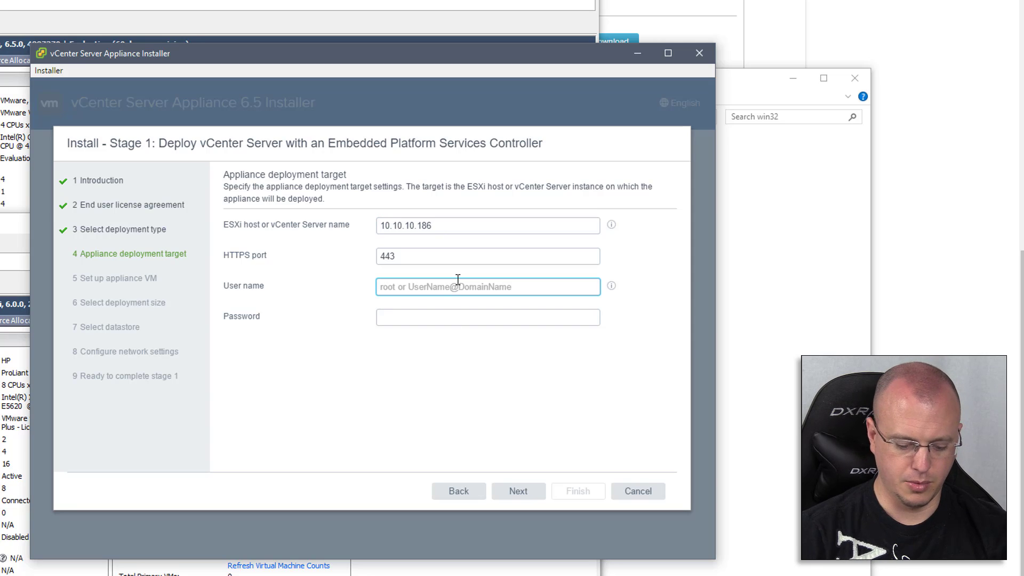
type("root")
key("Tab")
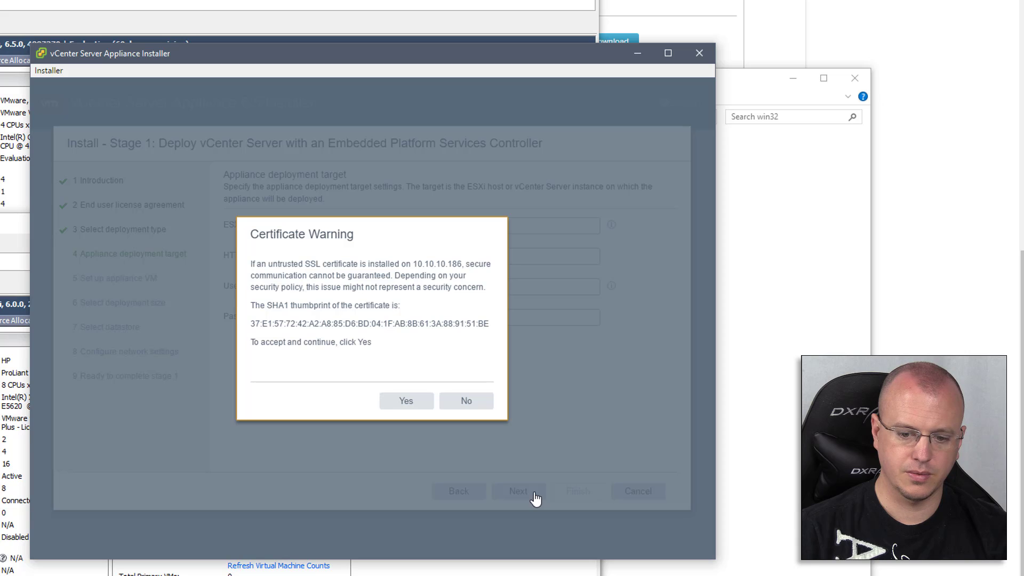
Accept the host certificate, name the VM vCenter 6.5 and enter the root password twice
left_click(419, 404)
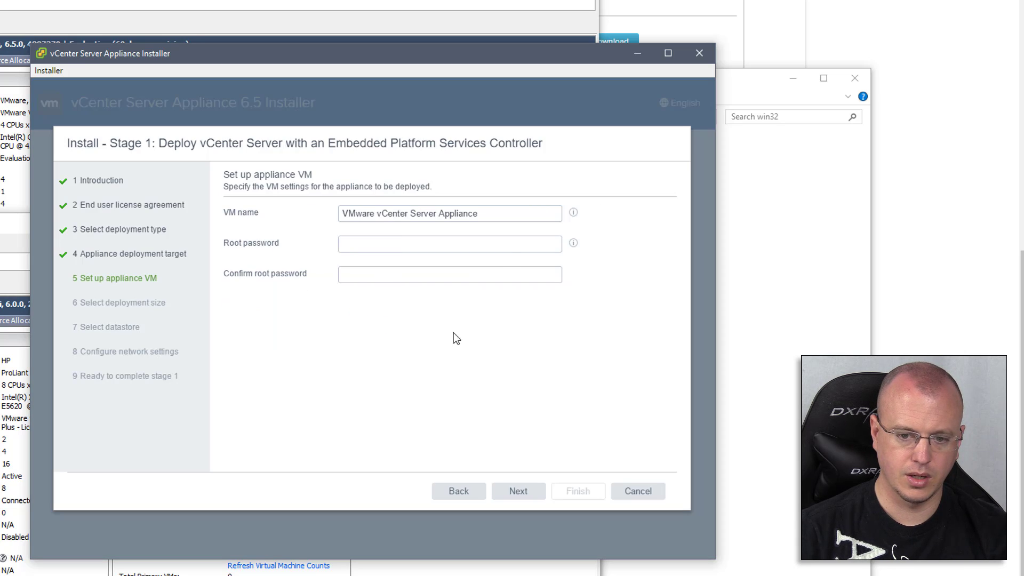
left_click_drag(503, 217, 313, 217)
left_click_drag(384, 214, 461, 211)
type("vCenter")
type("6.5")
left_click(482, 245)
type("••••••••••")
key("Tab")
type("•••••")
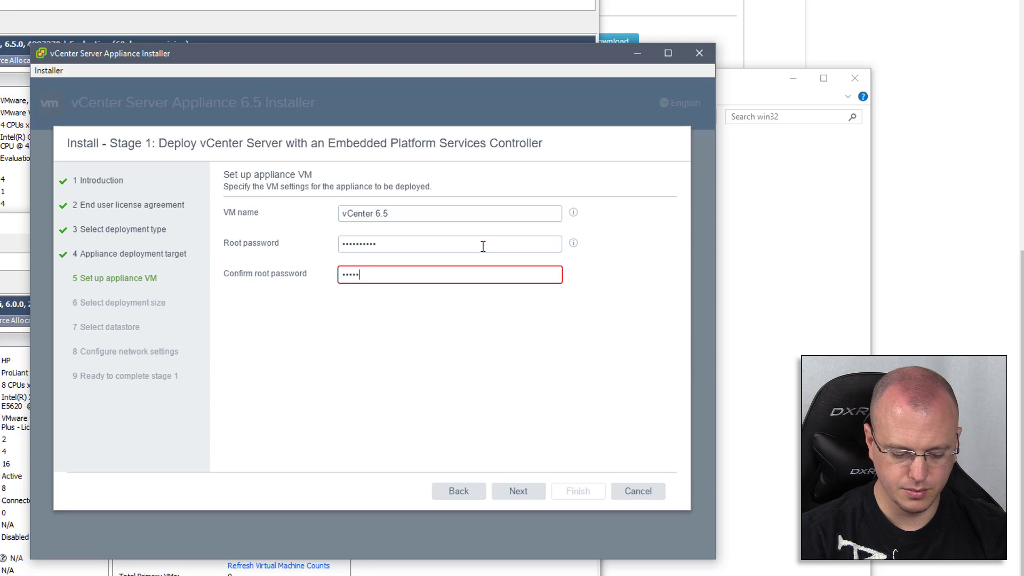
type("•••••")
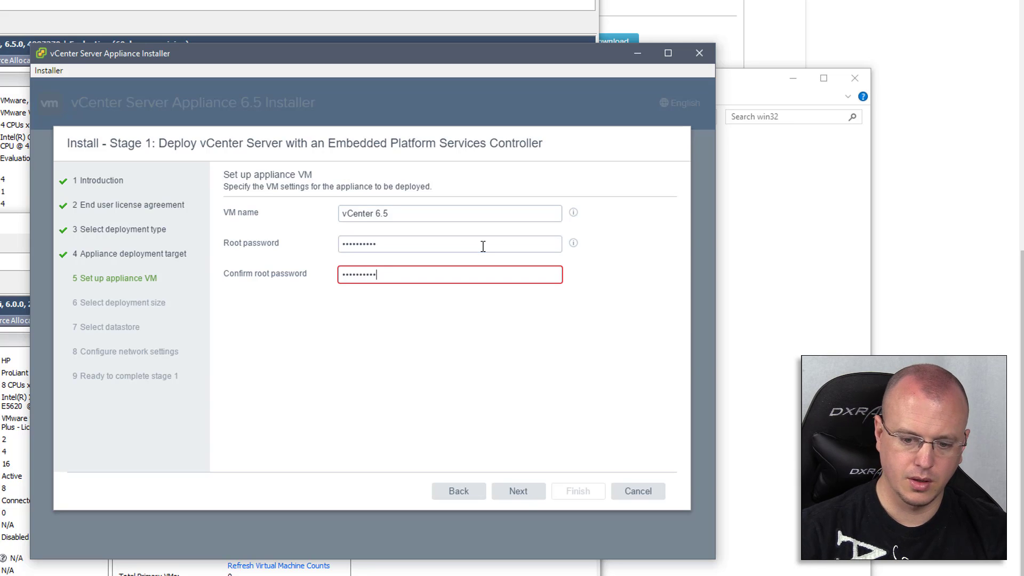
Keep the Tiny deployment size and the VM_HOSTS datastore
left_click(518, 493)
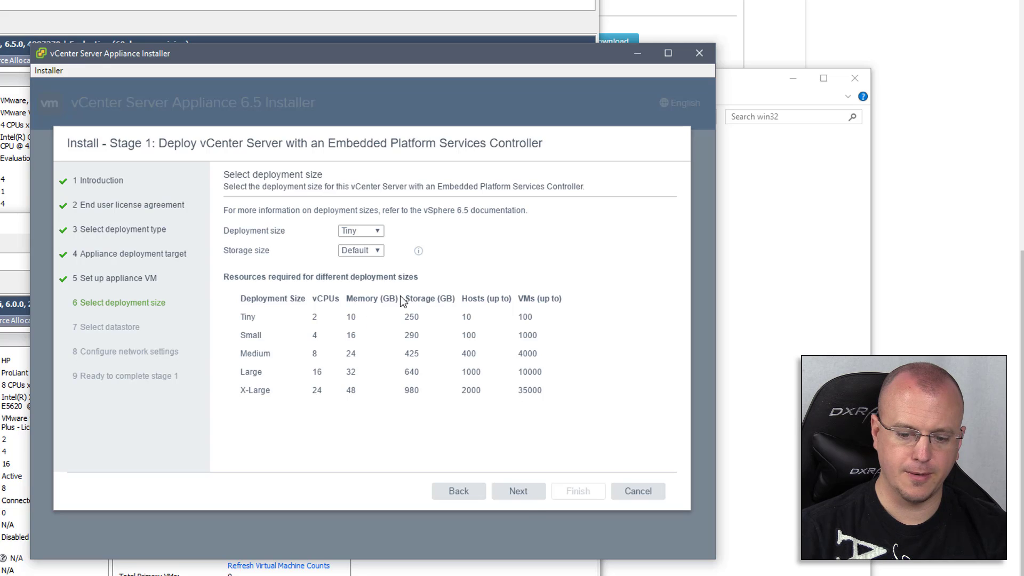
left_click(523, 499)
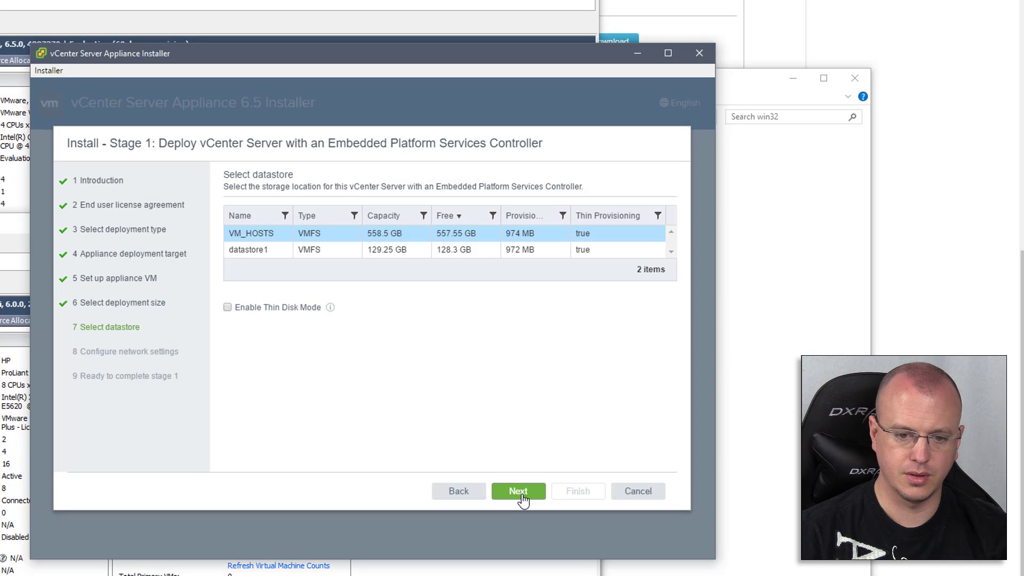
left_click(521, 490)
left_click(520, 297)
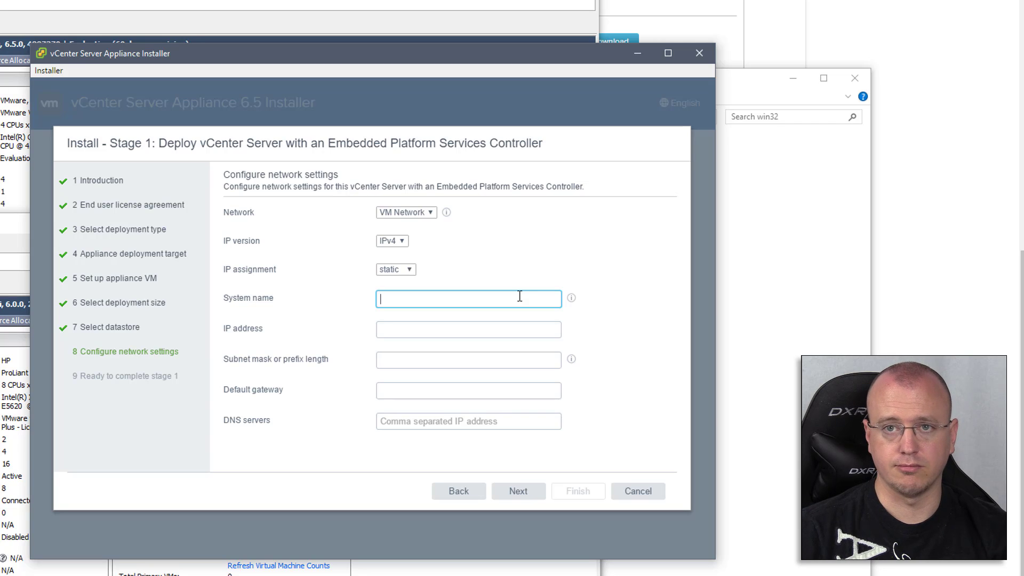
Set system name and IP address to 10.10.10.183 with subnet mask 255.255.255.0
type("10.10.10.183")
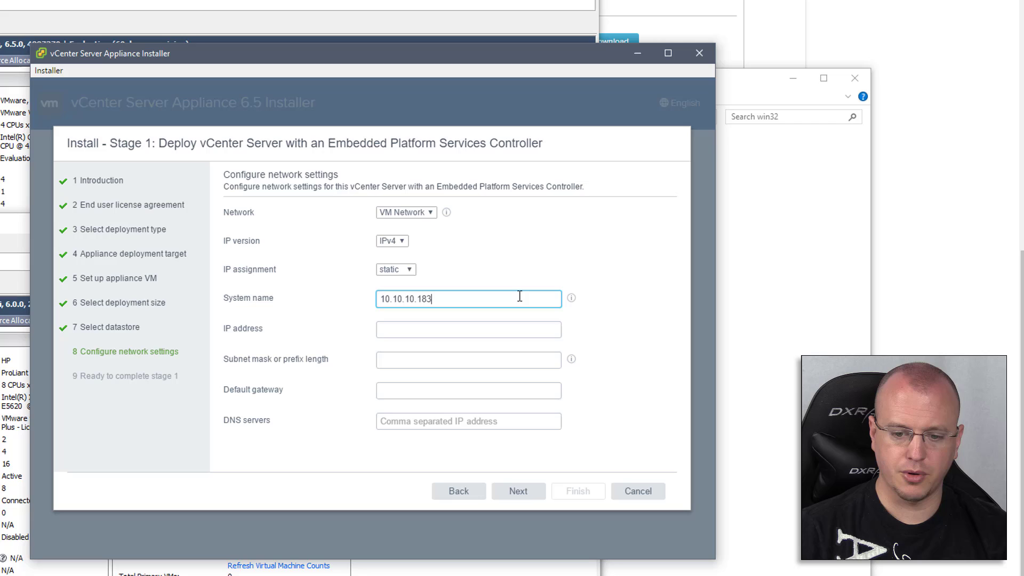
key("Tab")
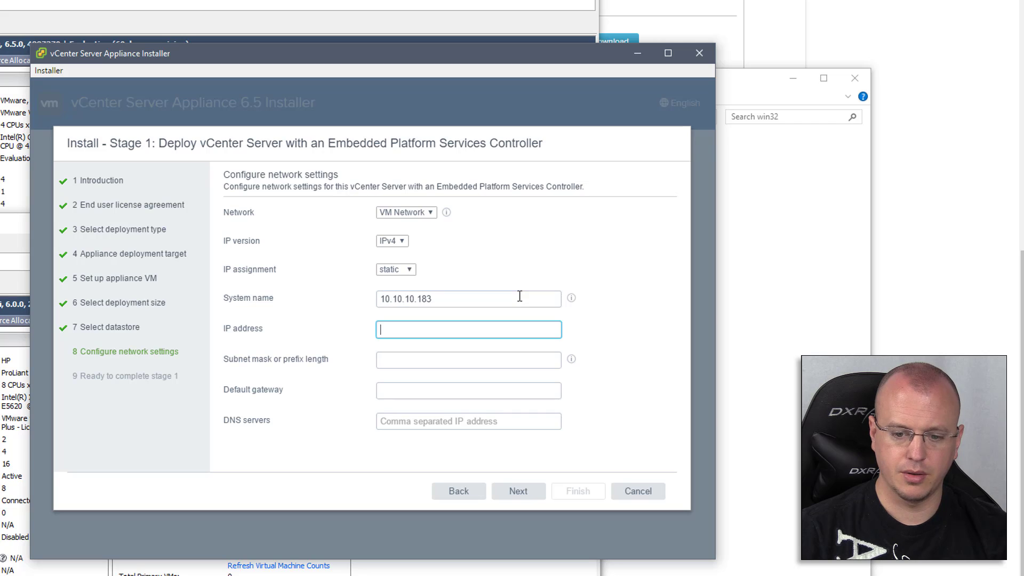
type("10.10.10.183")
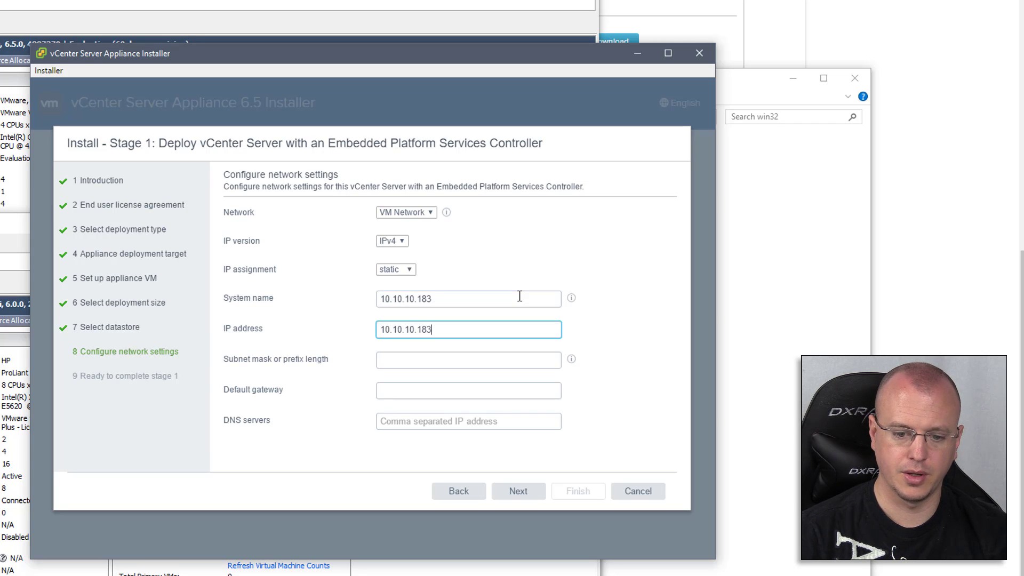
key("Tab")
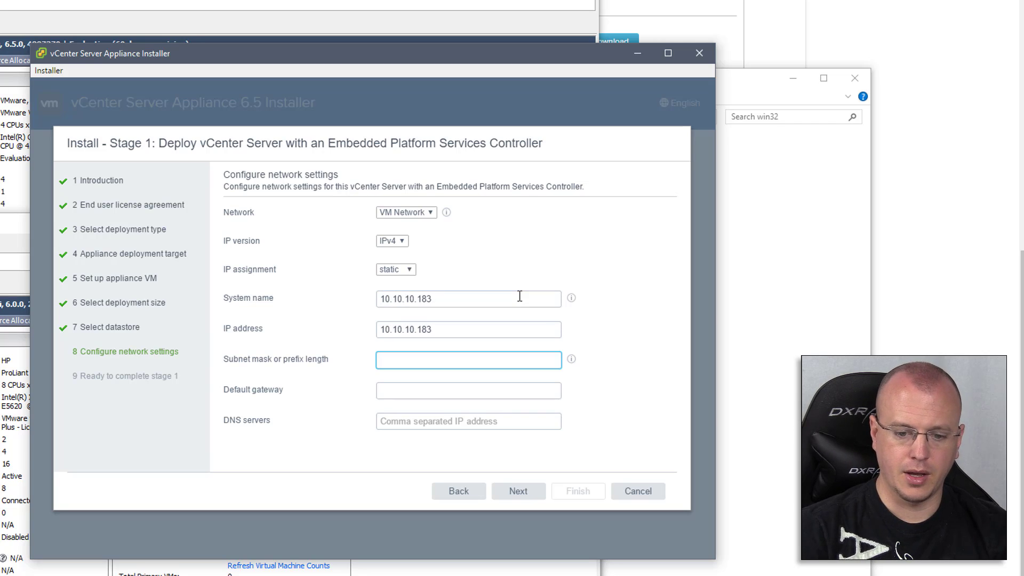
type("255.255.255.0")
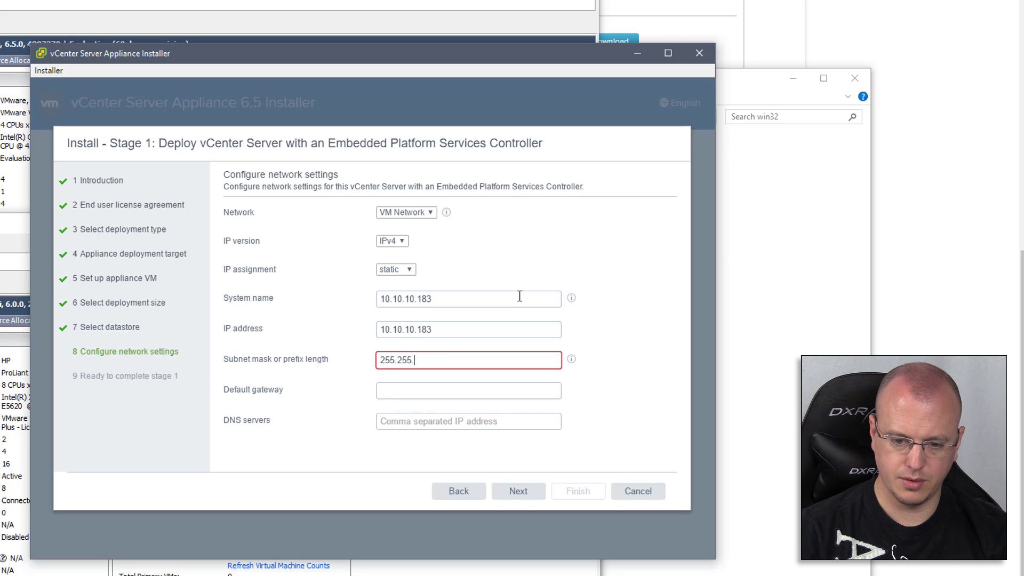
key("Tab")
Add gateway 10.10.10.1 and DNS 10.10.10.35, review the summary and launch deployment
type("10.10.10.1")
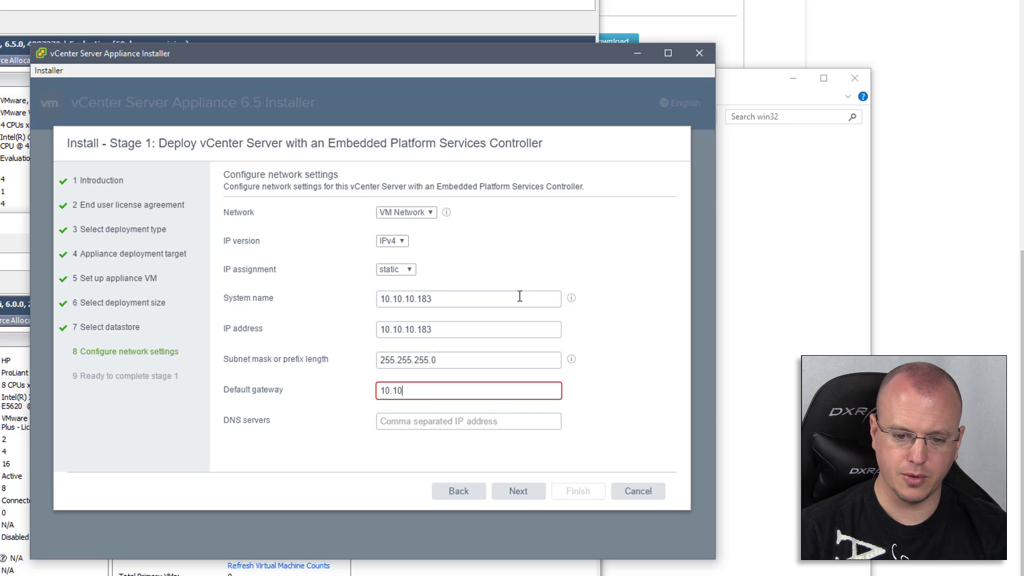
key("Tab")
type("10.10.10.35")
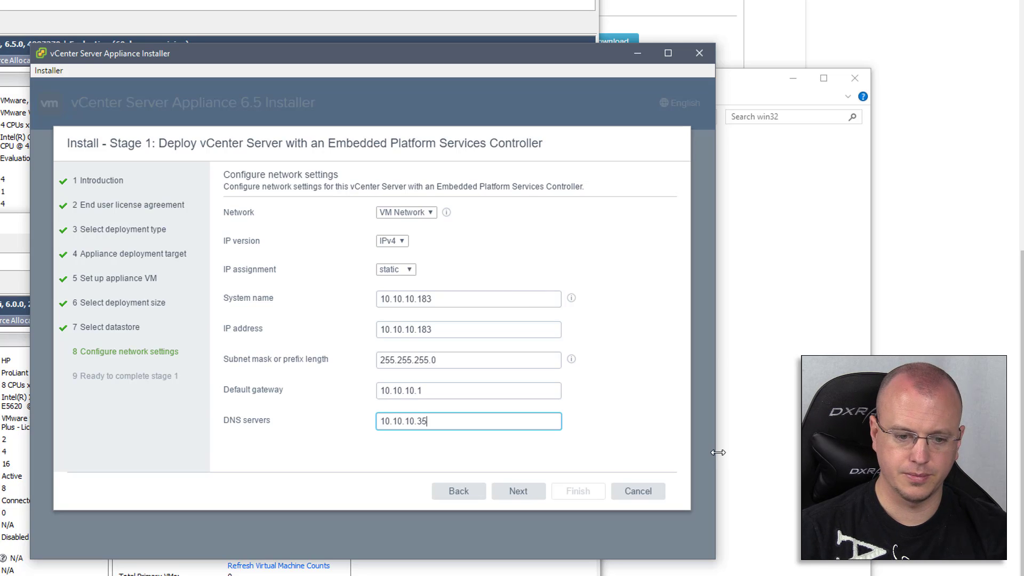
left_click(521, 492)
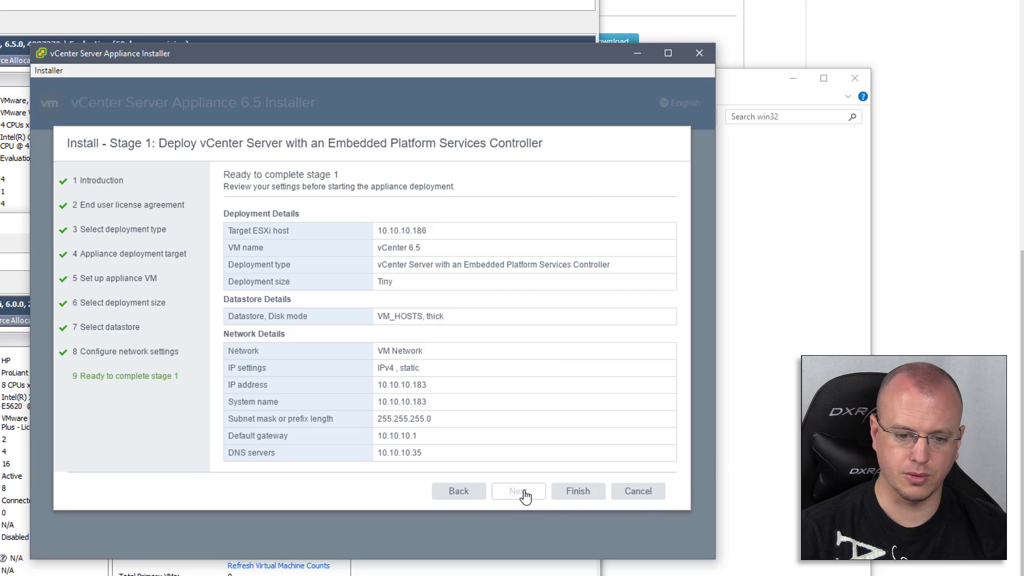
left_click(579, 493)
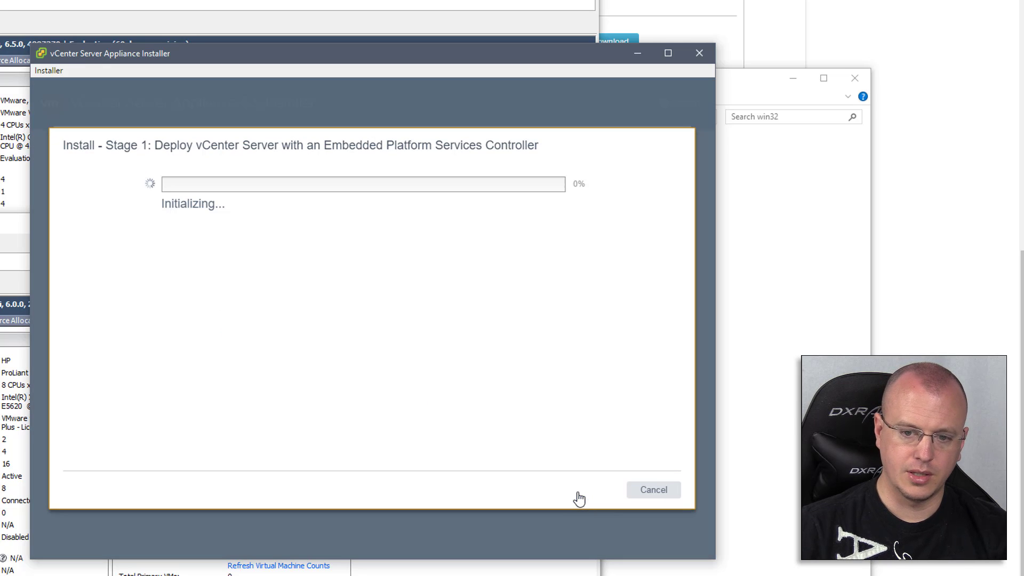
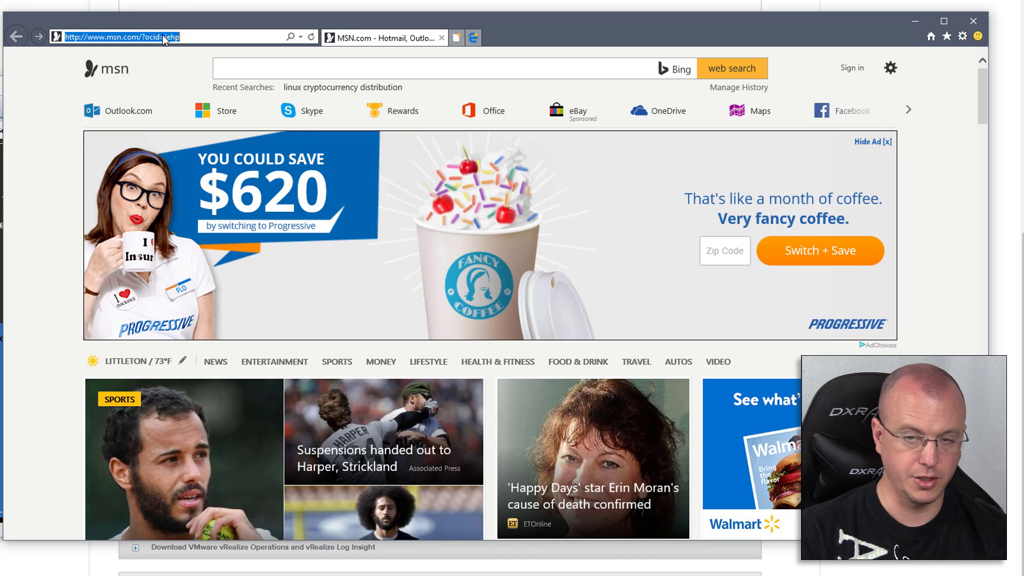
Enter the appliance management address 10.10.10.184:5480 in the browser address bar
type("10.10.10.")
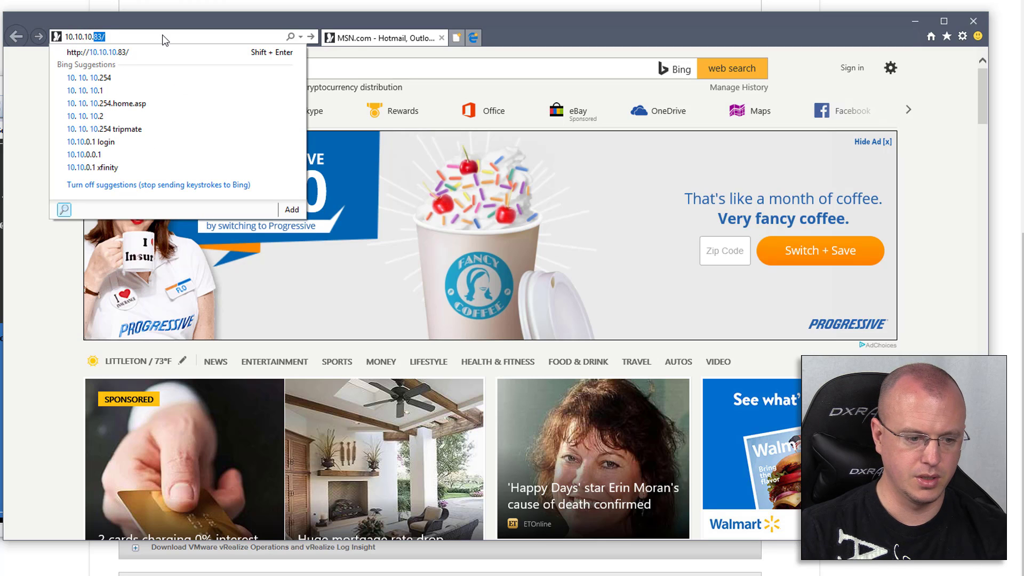
type("184:5480")
Load the 10.10.10.184:5480 management page, proceeding past the certificate warning
key("Return")
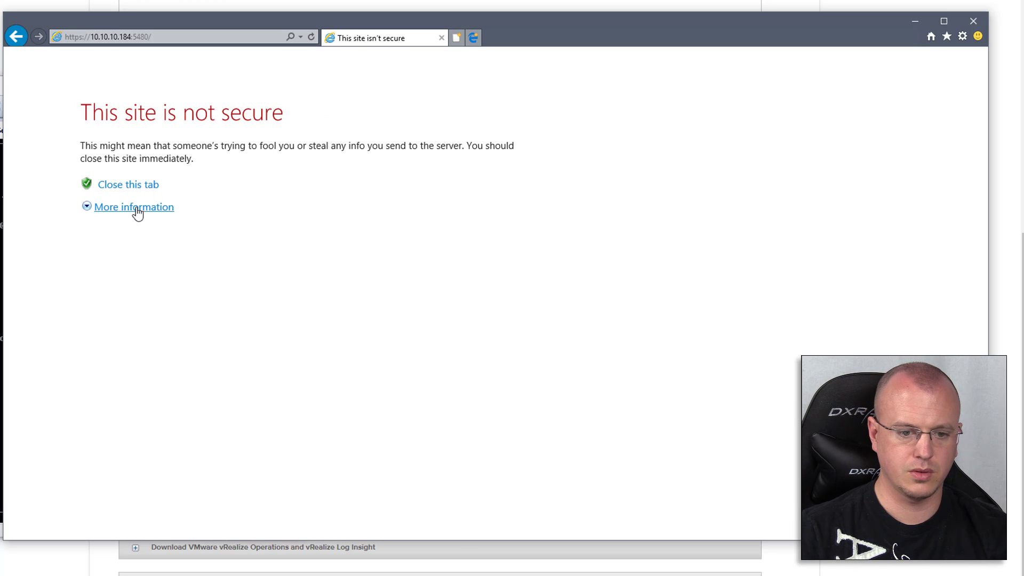
left_click(137, 212)
left_click(160, 325)
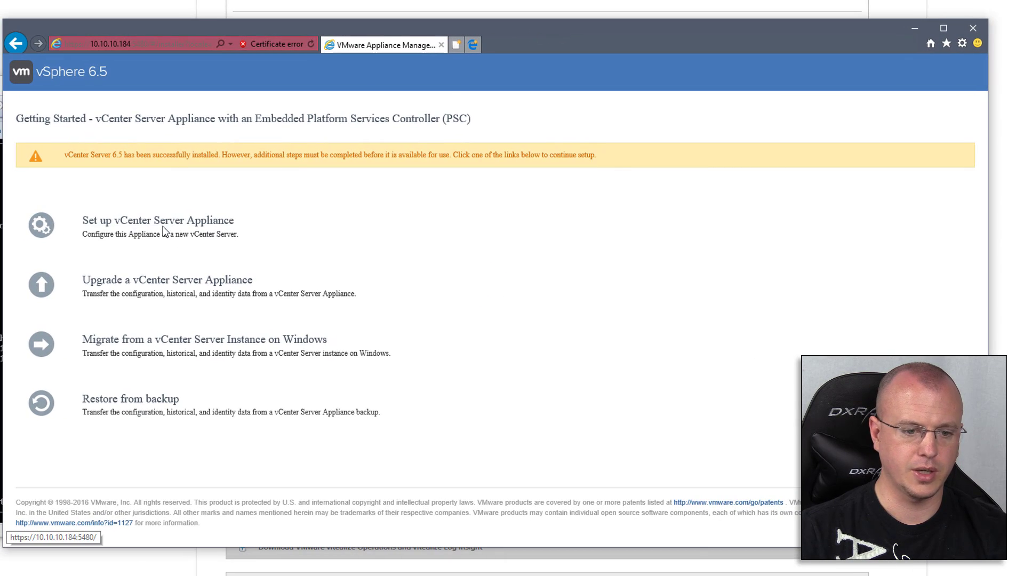
Start vCenter Server Appliance setup, log in as root, and continue to appliance configuration
left_click(190, 224)
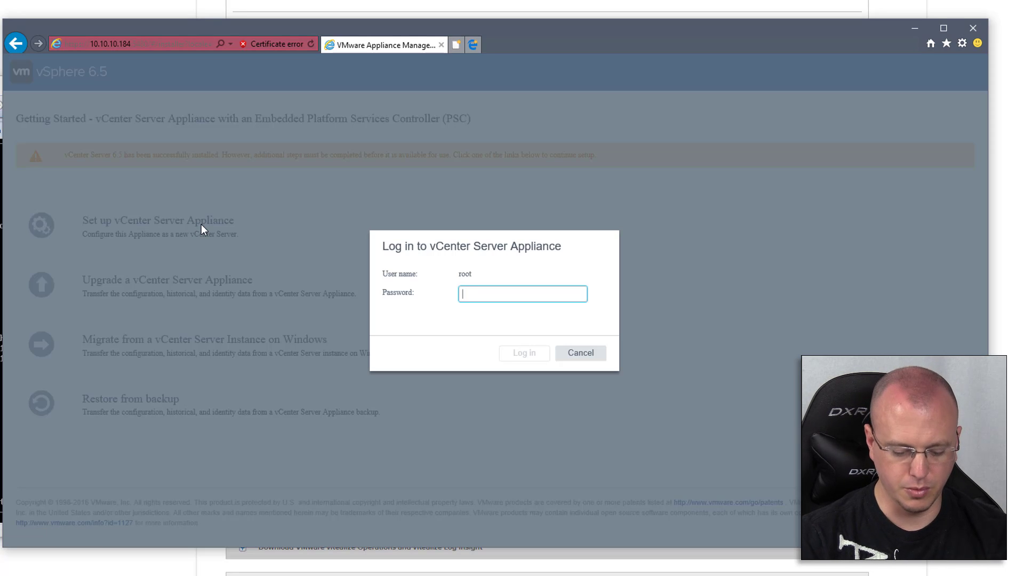
type("********")
key("ctrl+a")
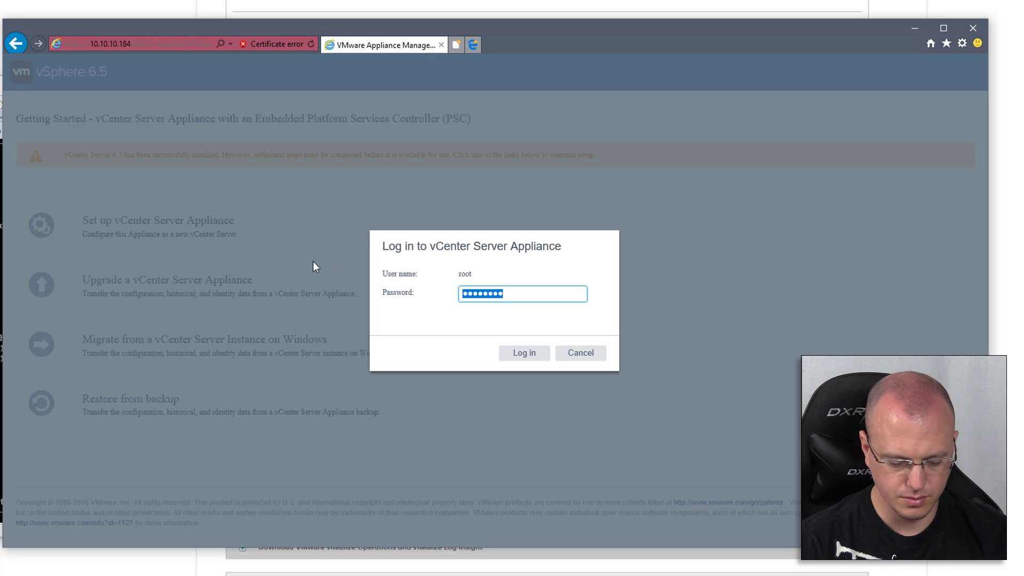
type("**********")
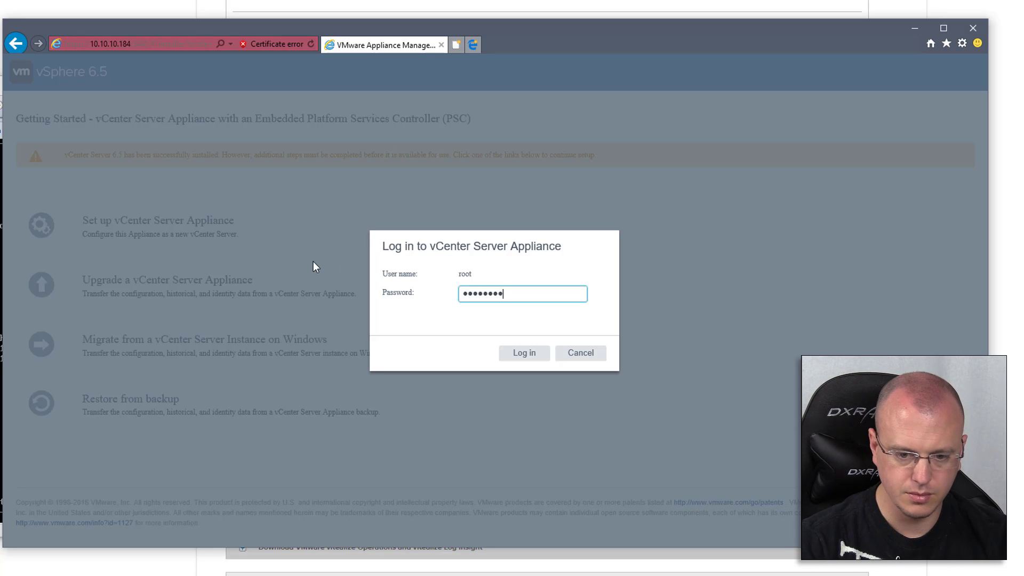
key("Return")
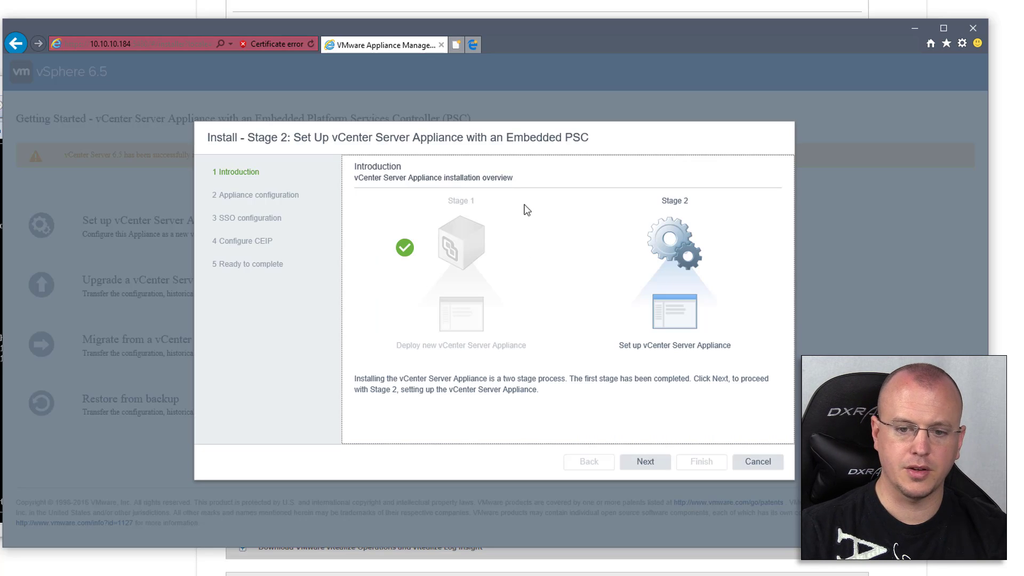
left_click(645, 467)
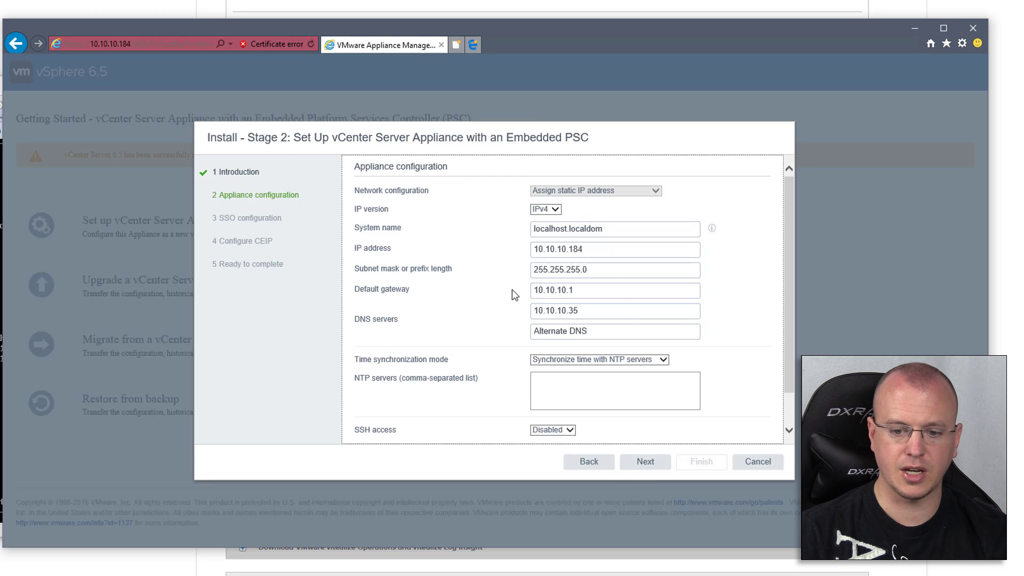
Set the NTP server to 10.10.10.1 and continue
left_click(613, 389)
type("10.10.10.1")
left_click(654, 464)
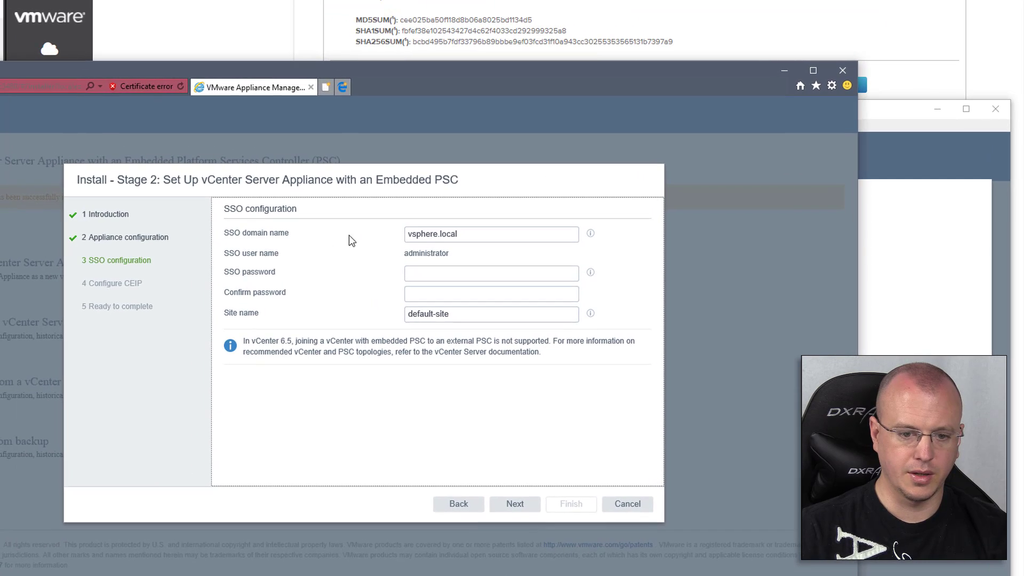
Enter and confirm the SSO administrator password
left_click(445, 275)
type("••••••••••")
key("Tab")
type("••••••••••")
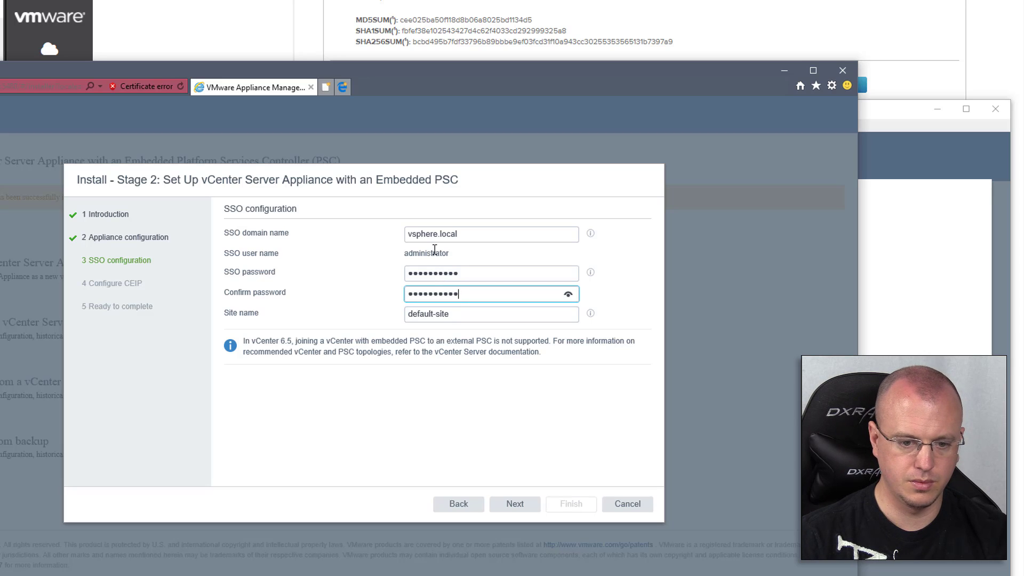
left_click(515, 505)
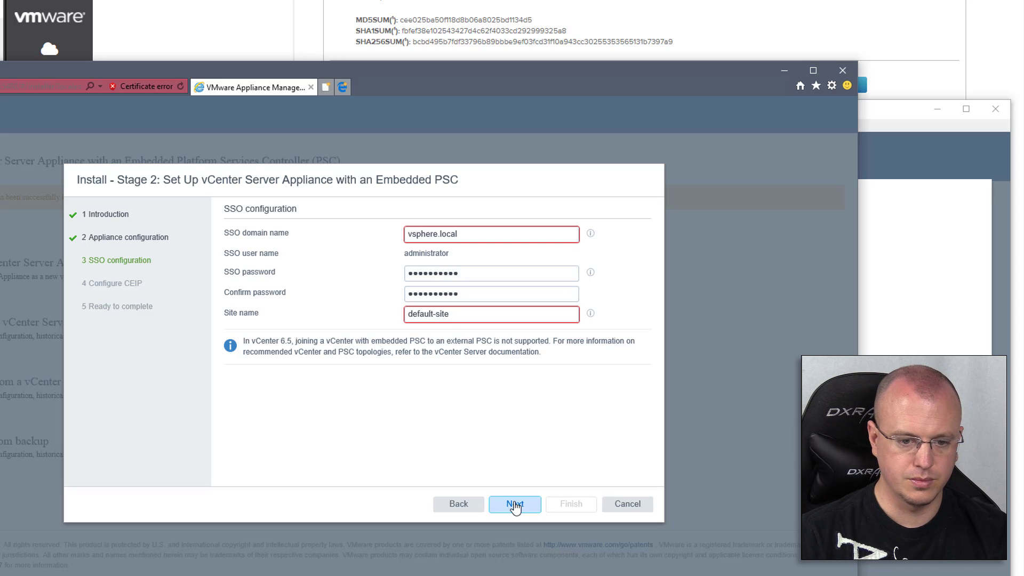
Rename the site to VM-Workstation and start re-entering the rejected SSO domain name
triple_click(477, 314)
key("BackSpace")
type("VM-Work")
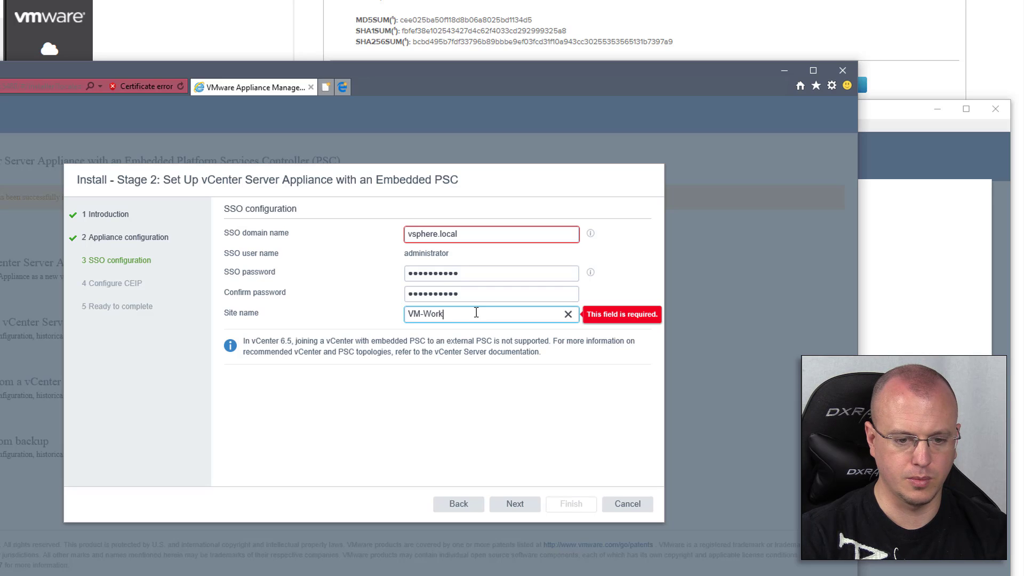
type("station")
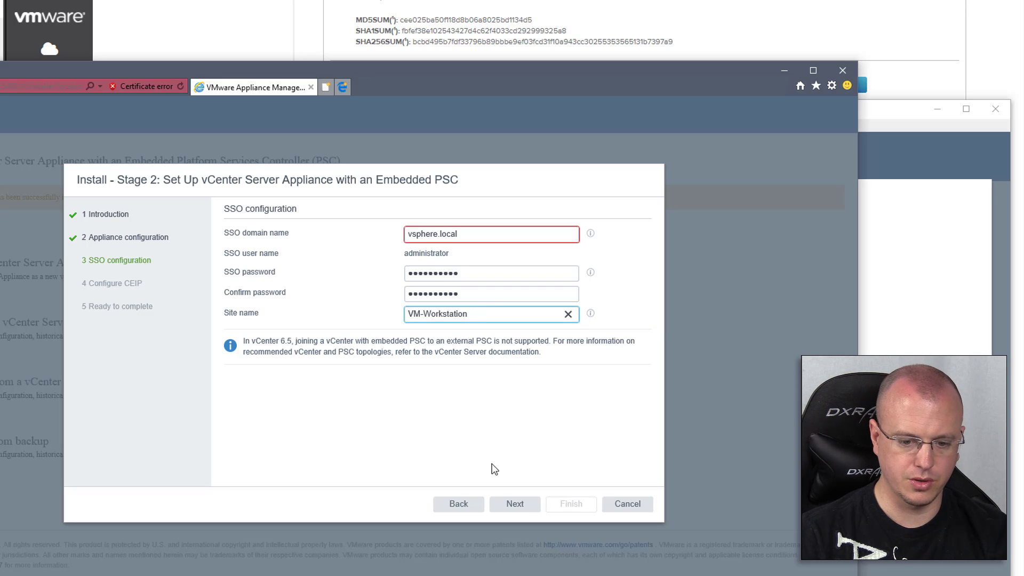
left_click(516, 505)
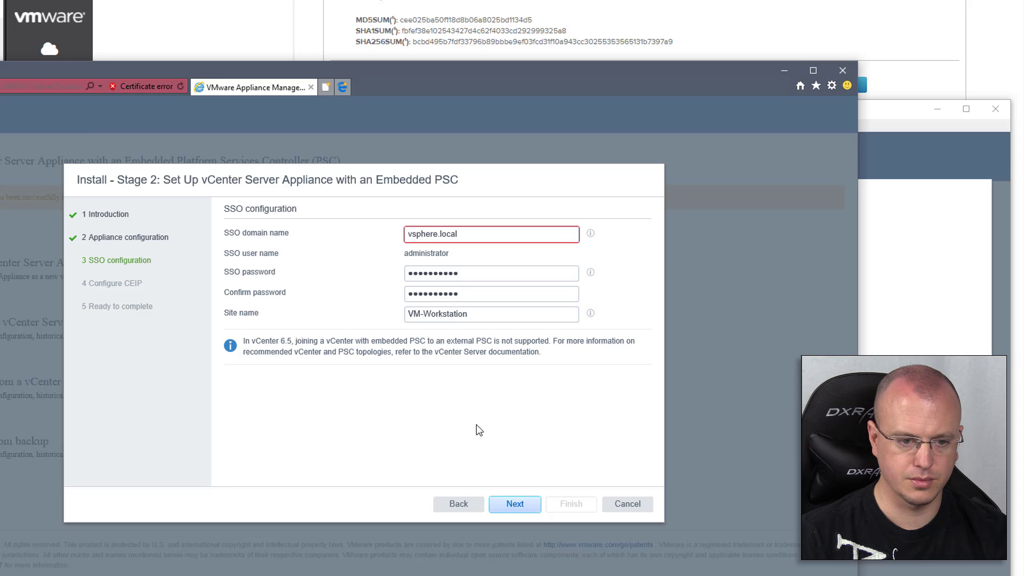
left_click(535, 230)
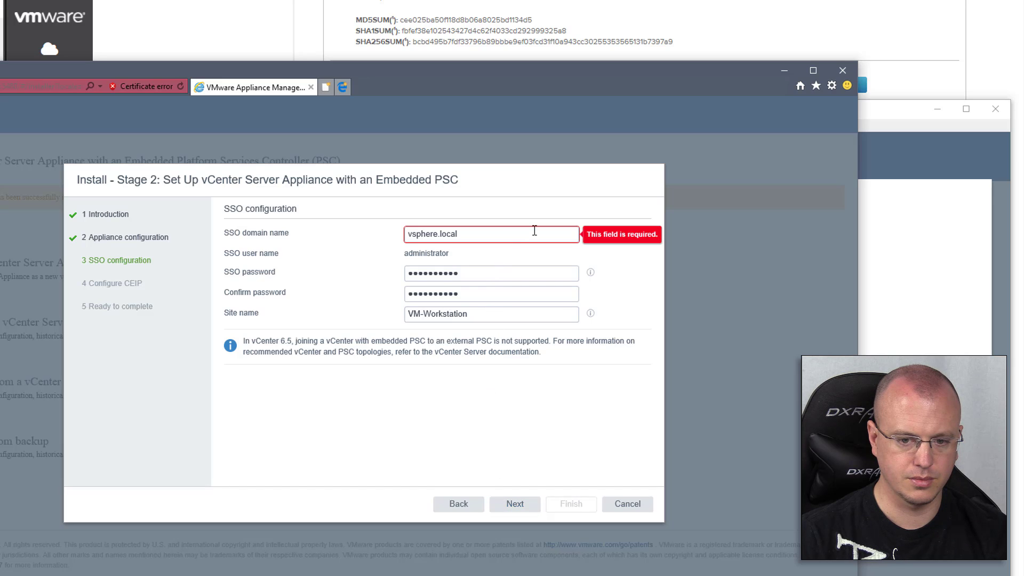
left_click(542, 232)
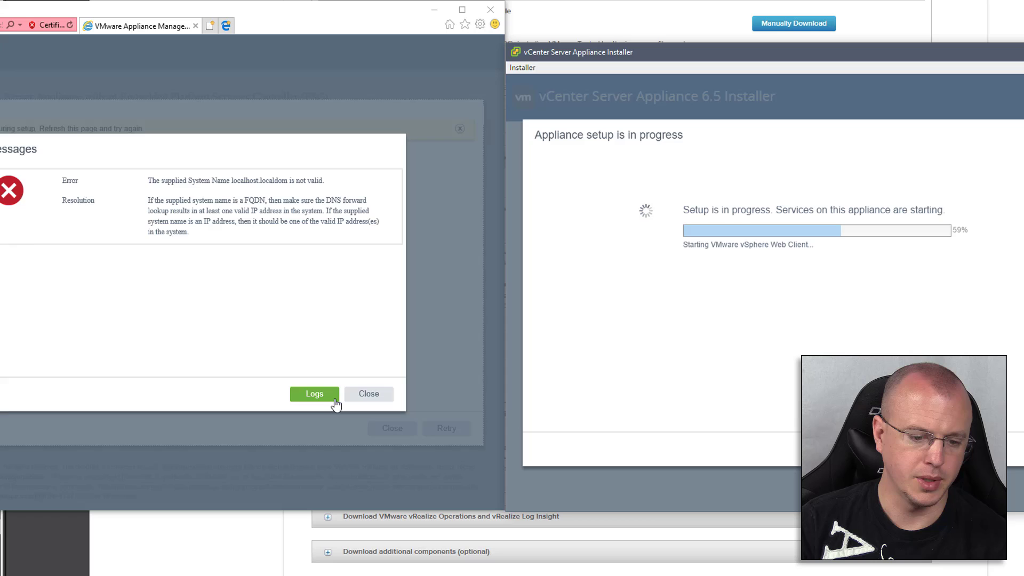
Close the error saying system name localhost.localdom is not valid
left_click(361, 397)
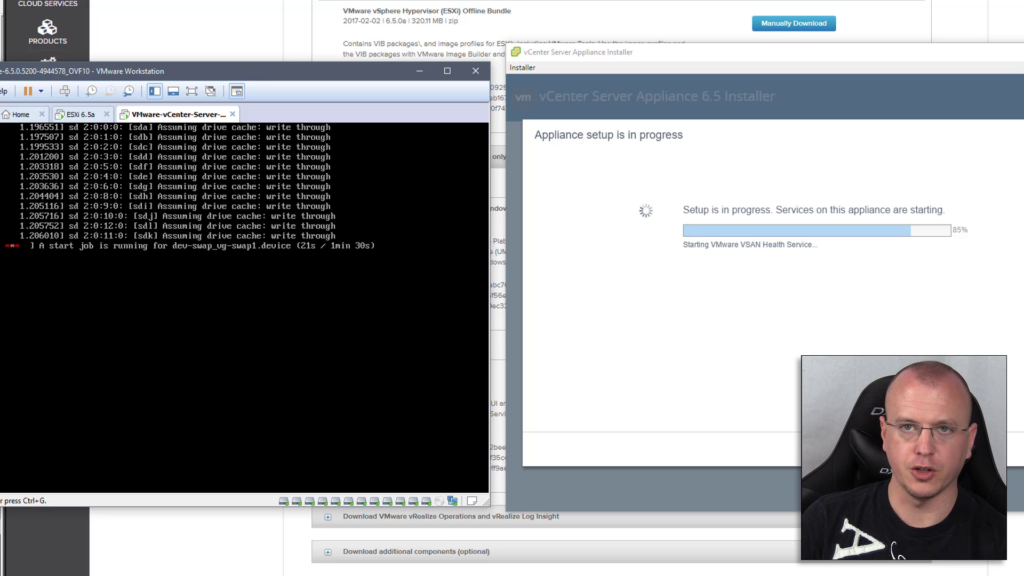
Arrange the appliance console and installer windows to watch setup reach 100%
left_click_drag(240, 71, 375, 15)
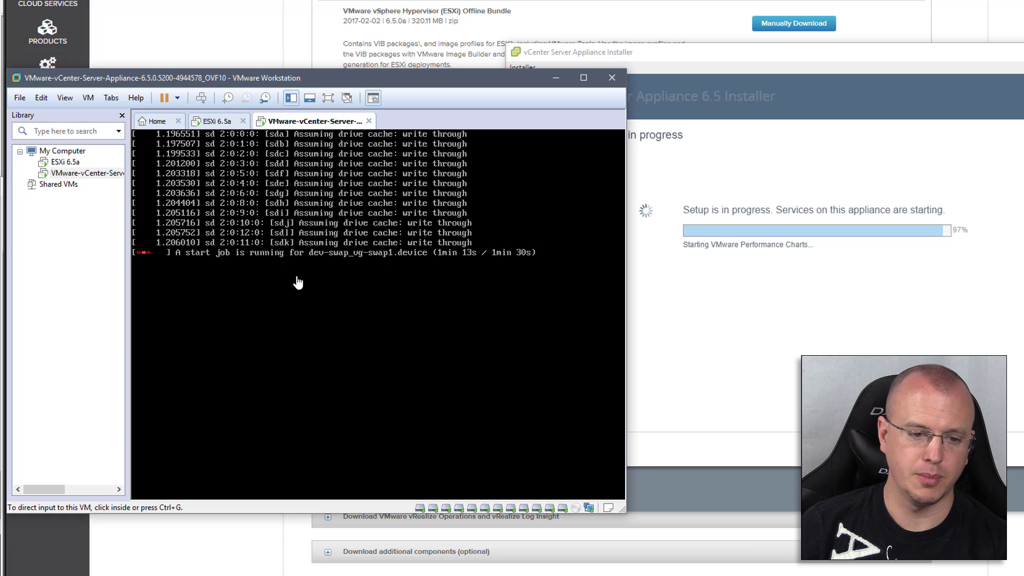
left_click_drag(658, 51, 600, 65)
left_click_drag(553, 365, 402, 364)
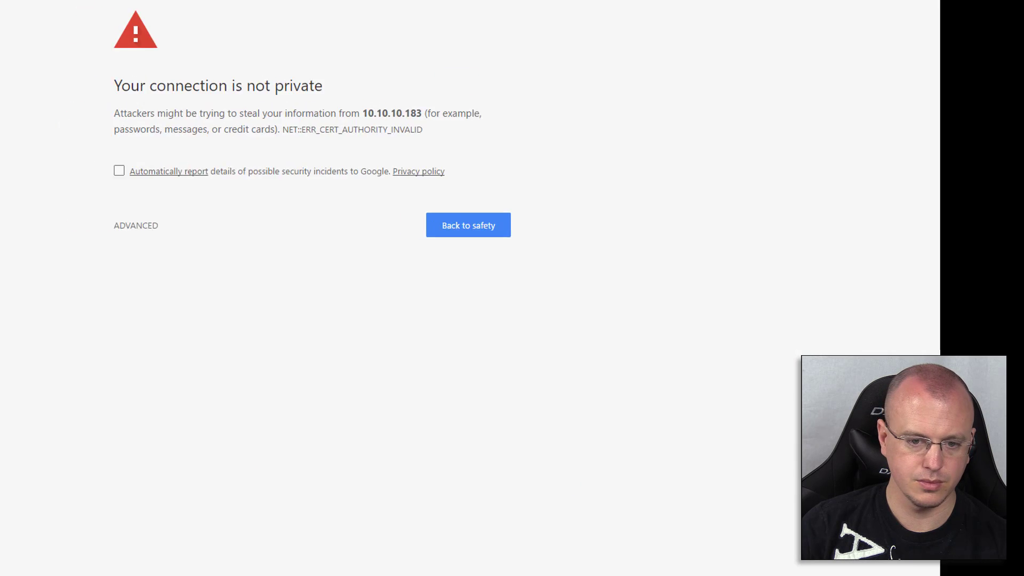
left_click(135, 227)
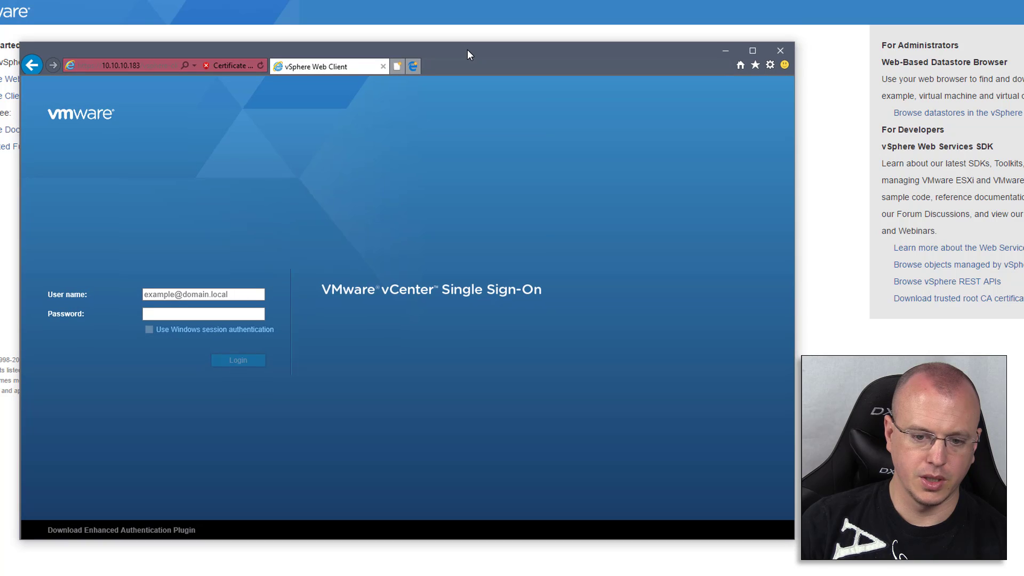
left_click(242, 297)
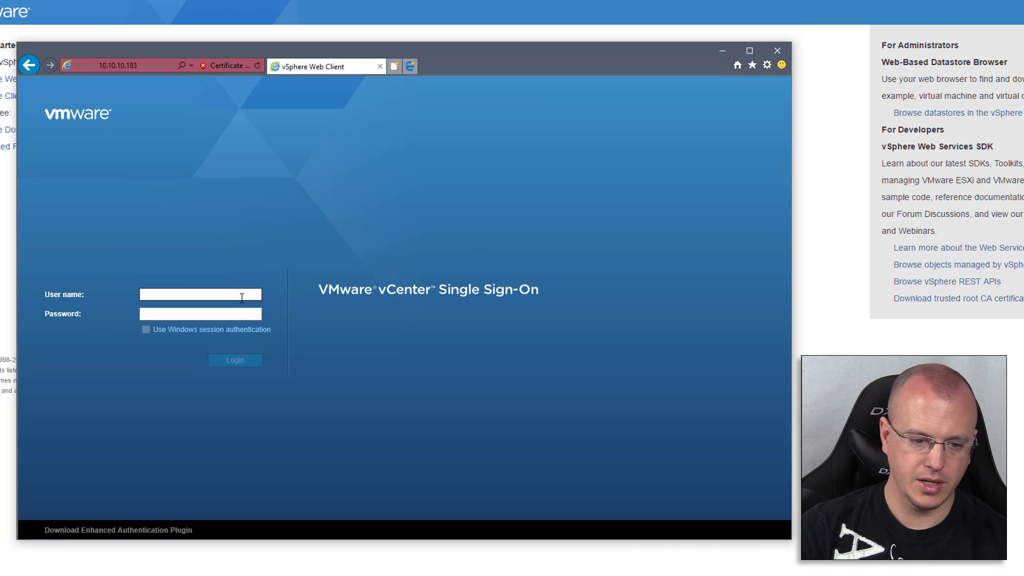
type("administ")
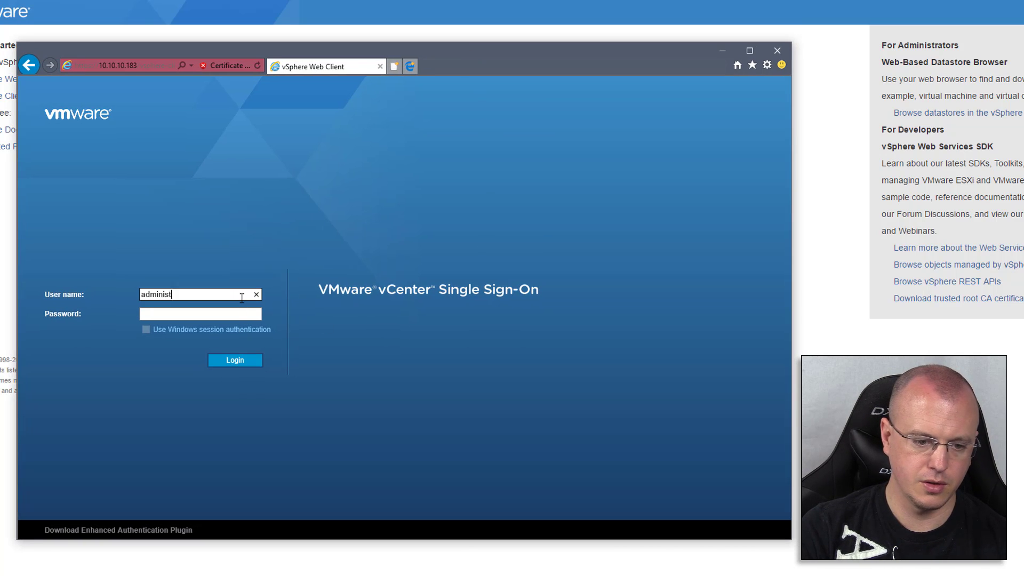
type("or@vsphere.lorat")
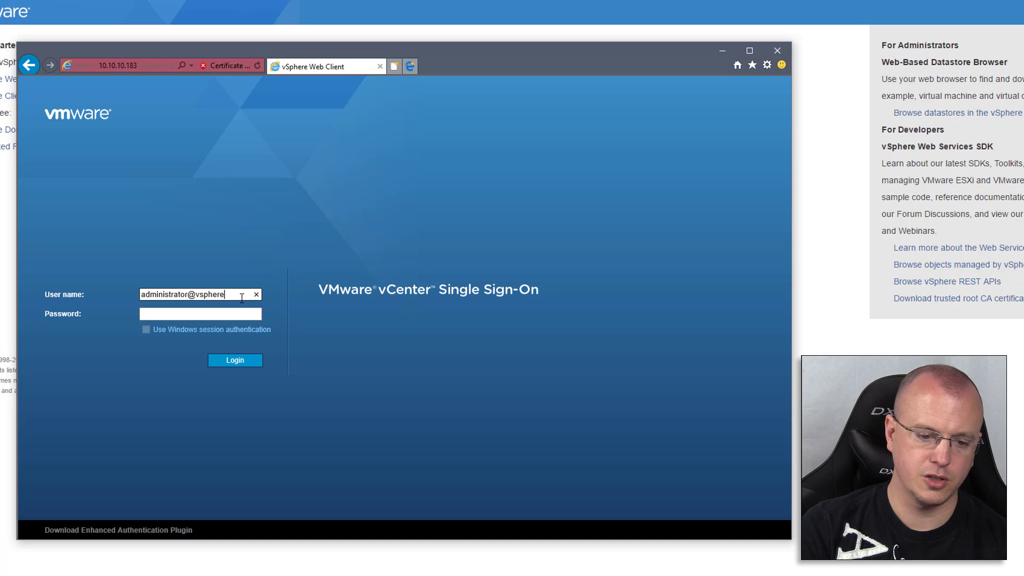
type("cal")
key("Tab")
type("•")
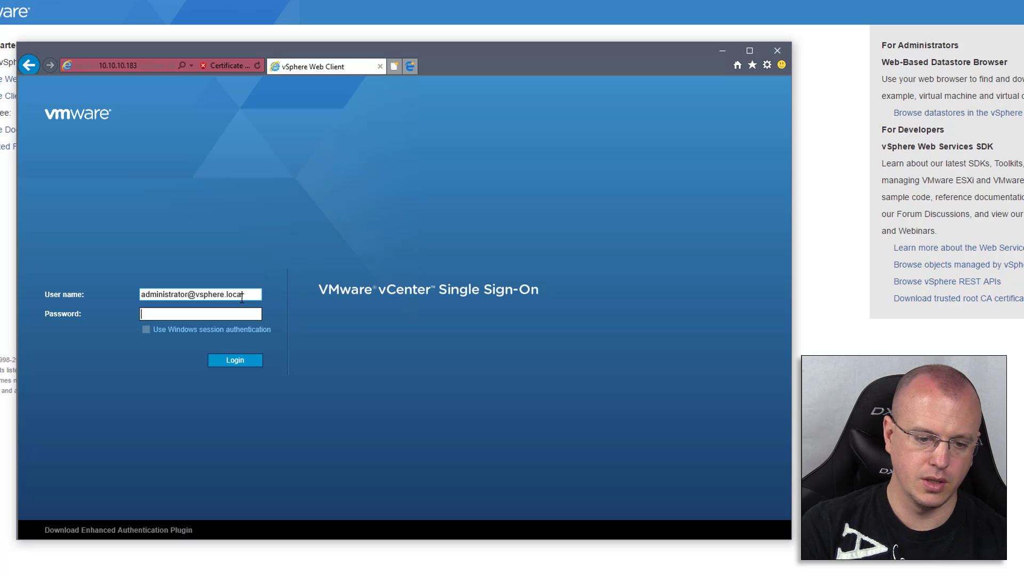
type("••••••••••")
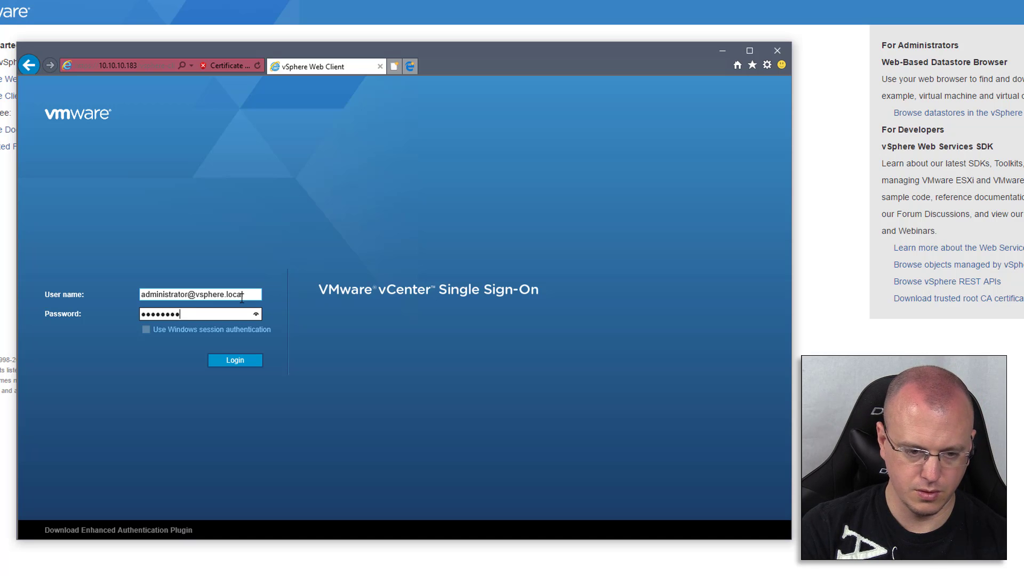
key("Return")
left_click_drag(792, 538, 916, 564)
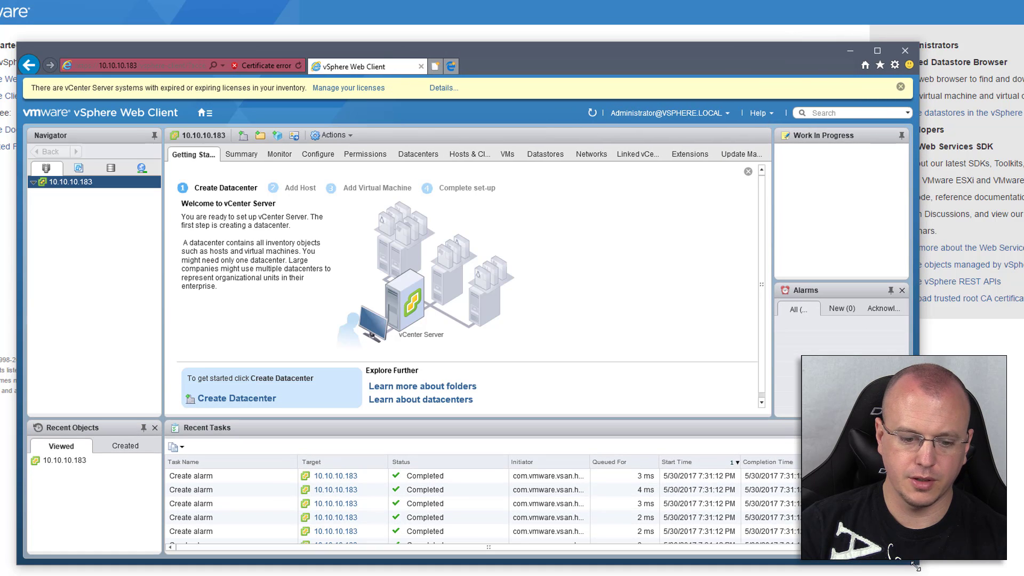
Dismiss the expiring-licenses notice and create the HomeLab datacenter
left_click(350, 88)
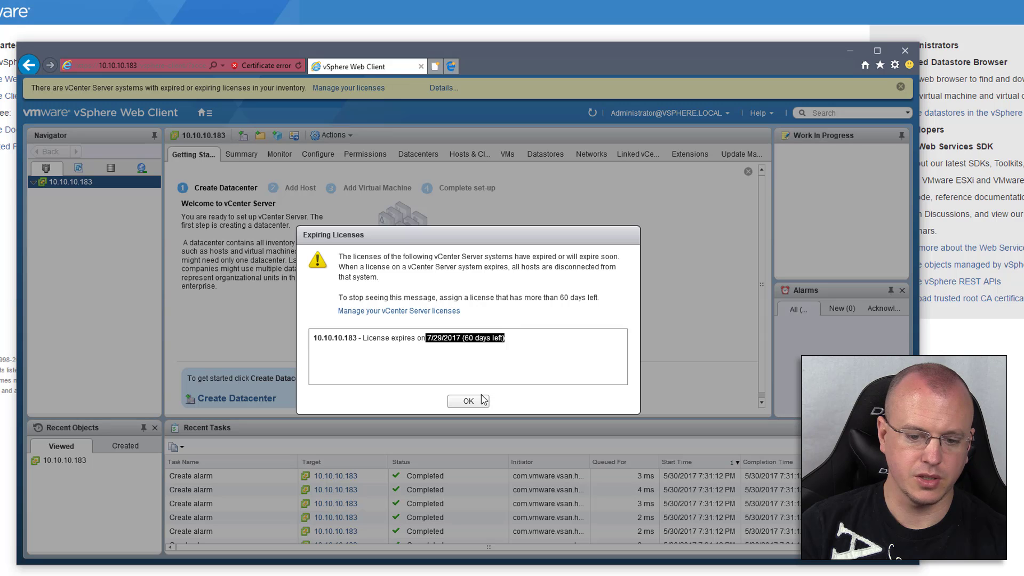
left_click(452, 398)
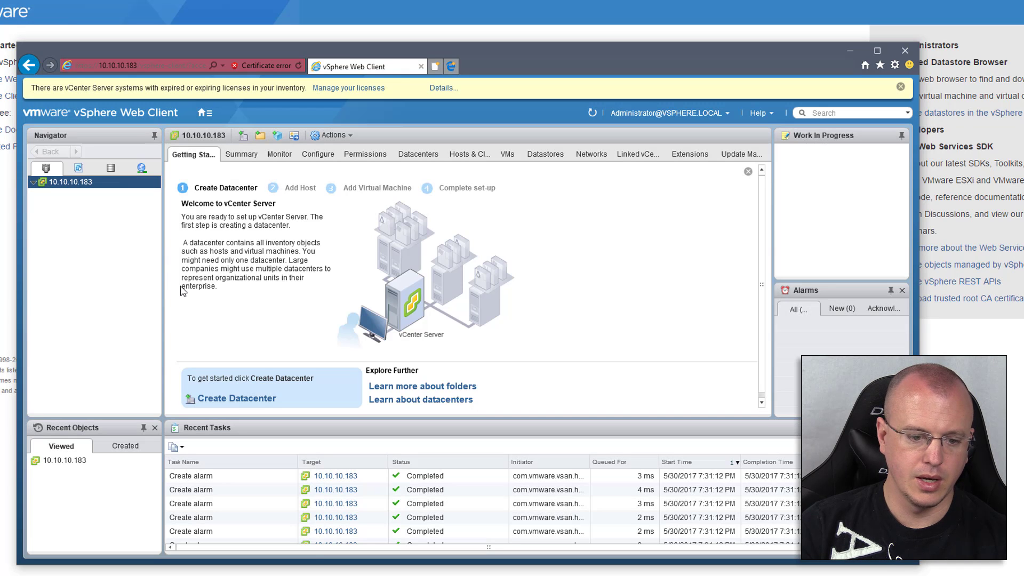
scroll(183, 291, "down", 1)
left_click(268, 396)
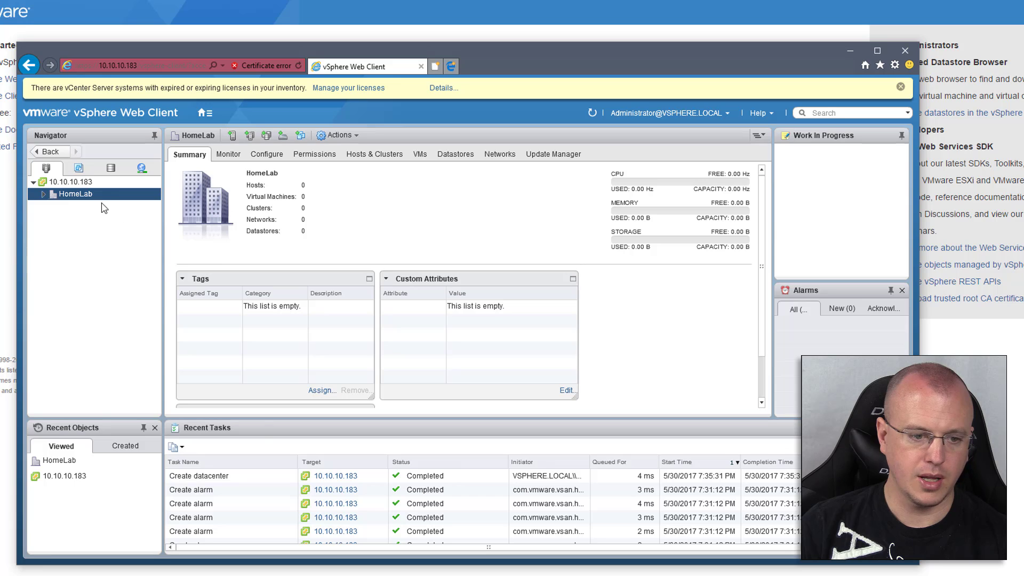
Launch Add Host from the HomeLab datacenter's context menu
left_click(109, 200)
right_click(108, 198)
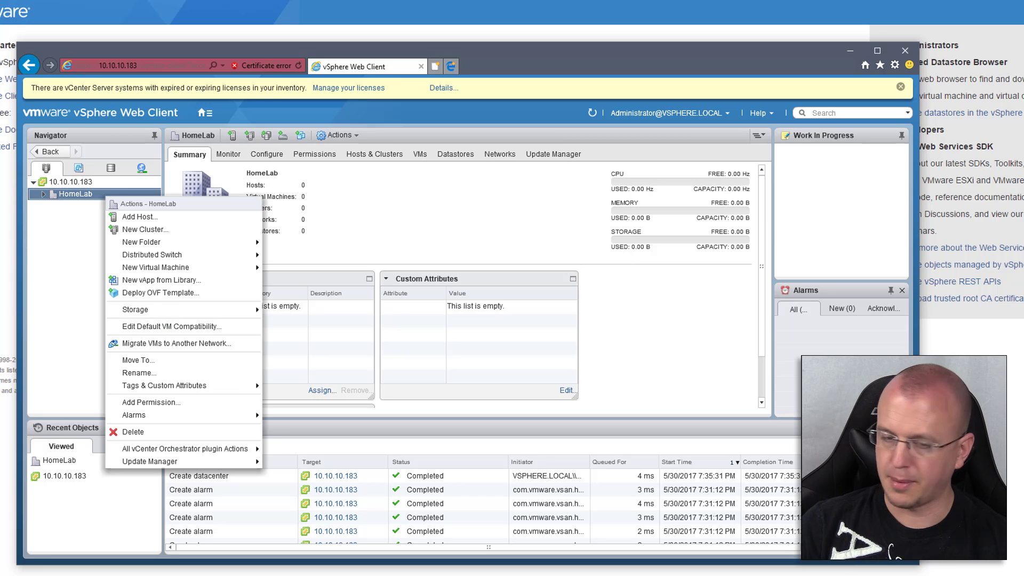
left_click(170, 217)
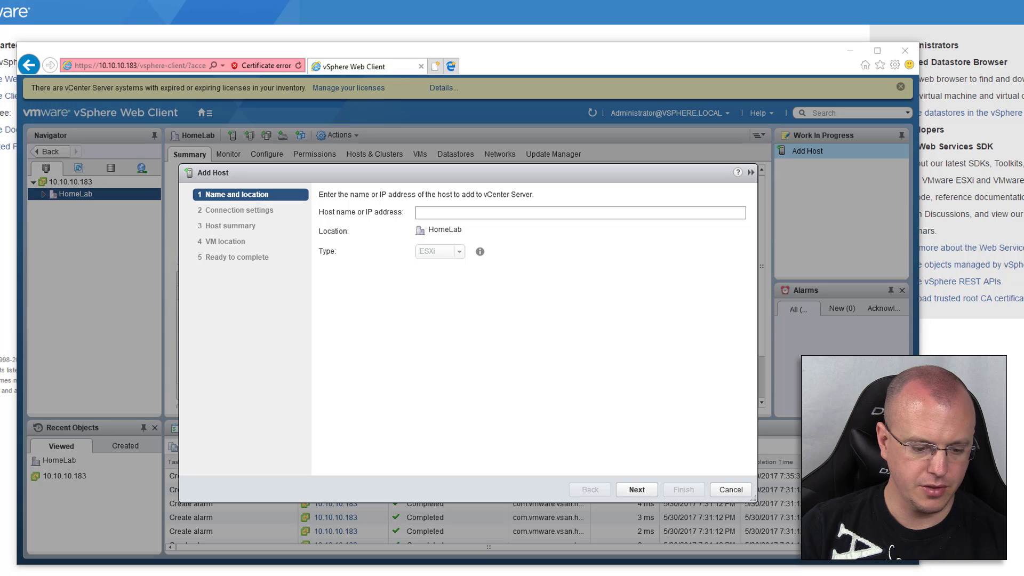
Enter the ESXi host's IP address in the Add Host wizard and continue
key("alt+Tab")
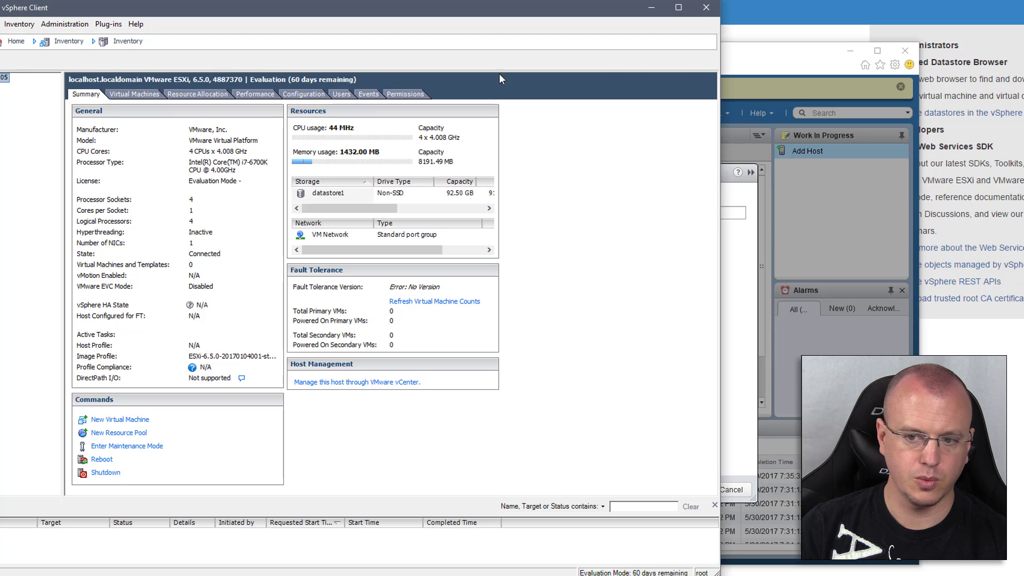
left_click(743, 240)
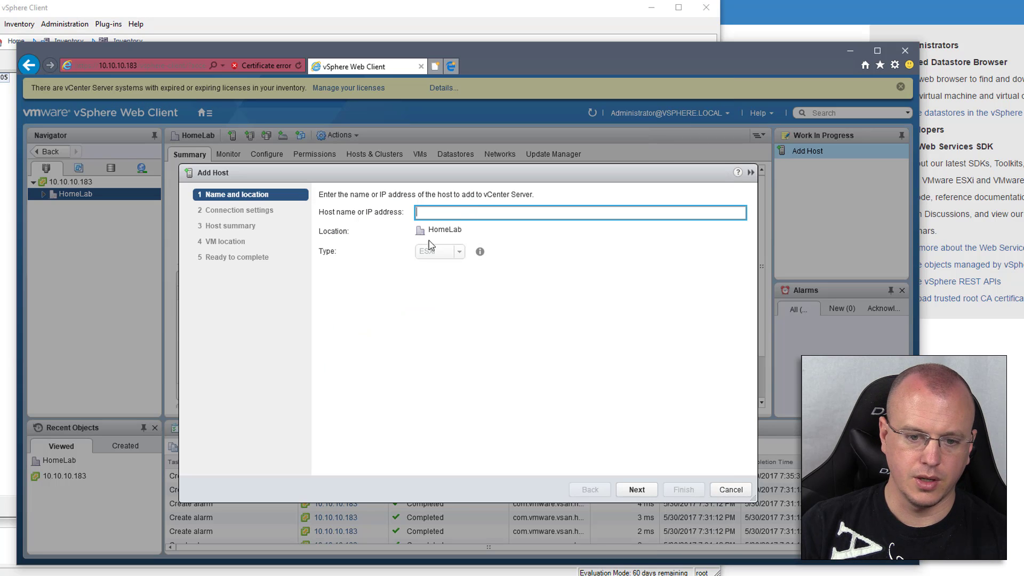
type("10.10.10.181")
left_click(652, 490)
Supply the root credentials and accept the host's certificate security alert
type("ro")
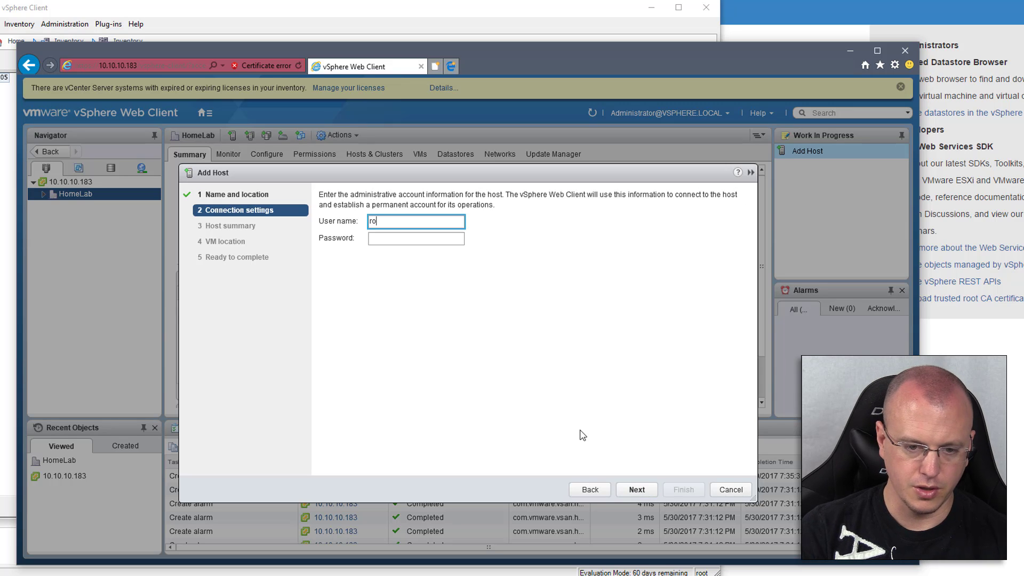
type("ot")
key("Tab")
type("***")
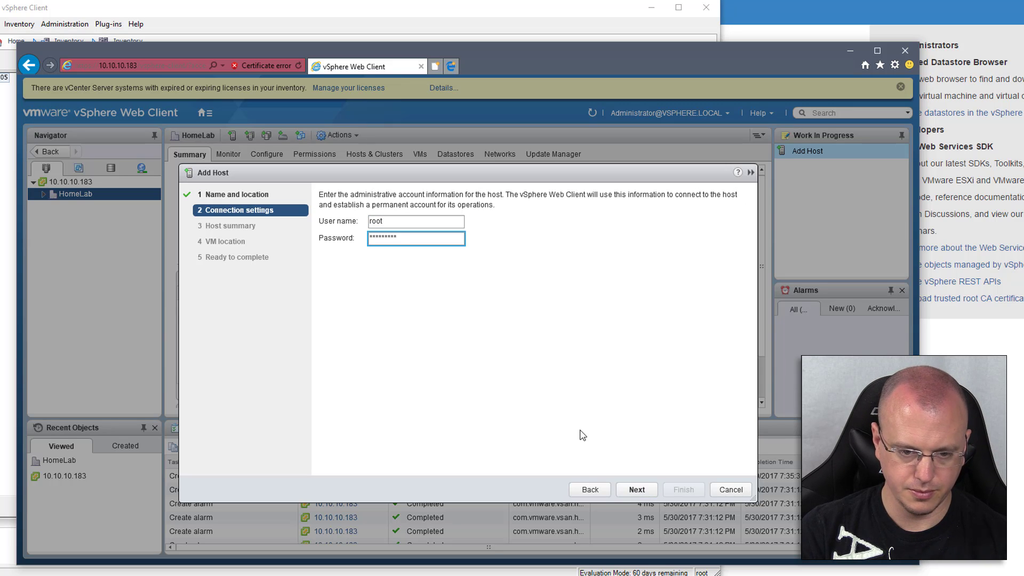
left_click(636, 491)
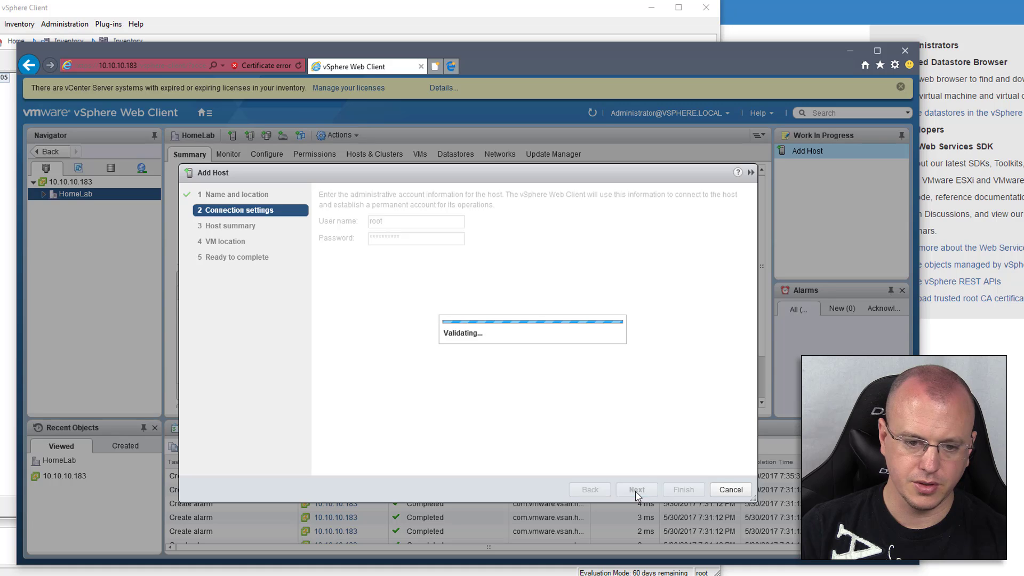
left_click(504, 403)
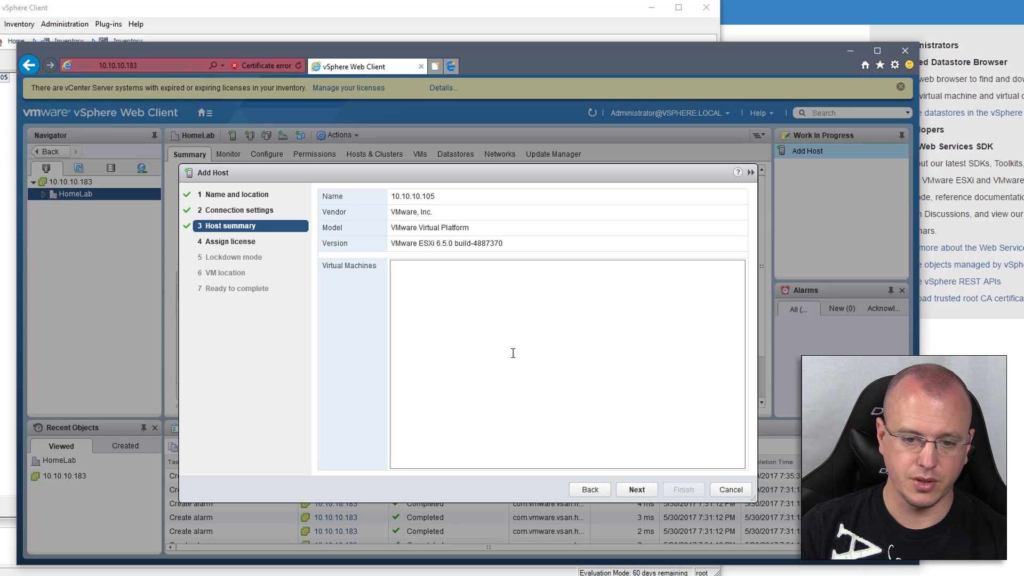
Accept the evaluation license, disabled lockdown mode, and HomeLab as the VM location
left_click(636, 490)
left_click(636, 491)
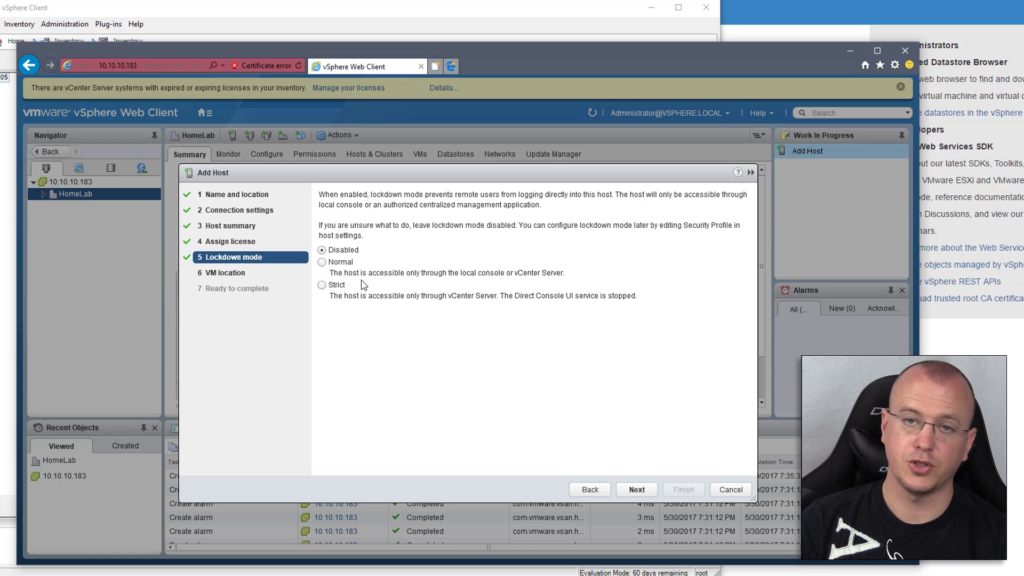
left_click(8, 187)
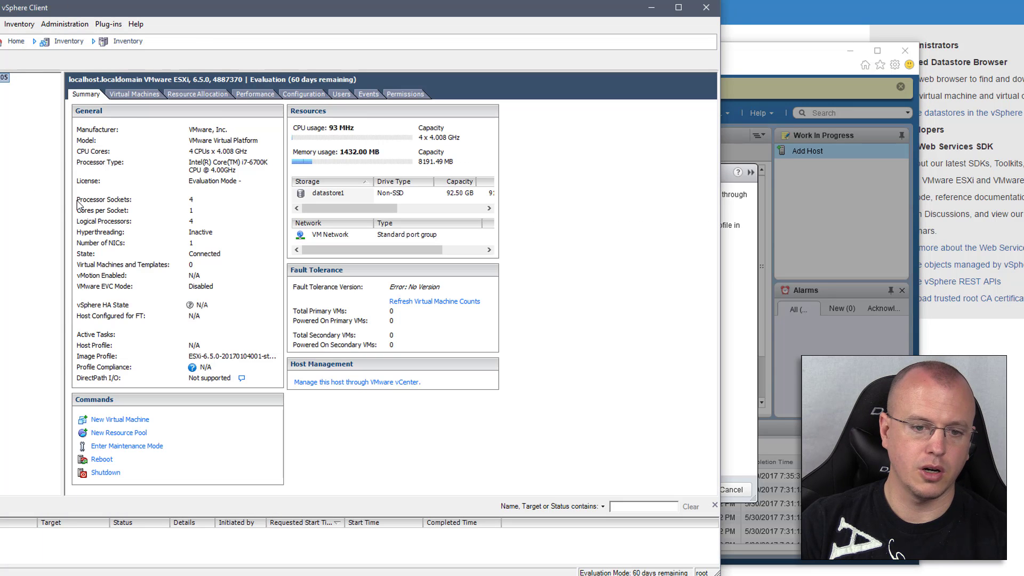
left_click(739, 344)
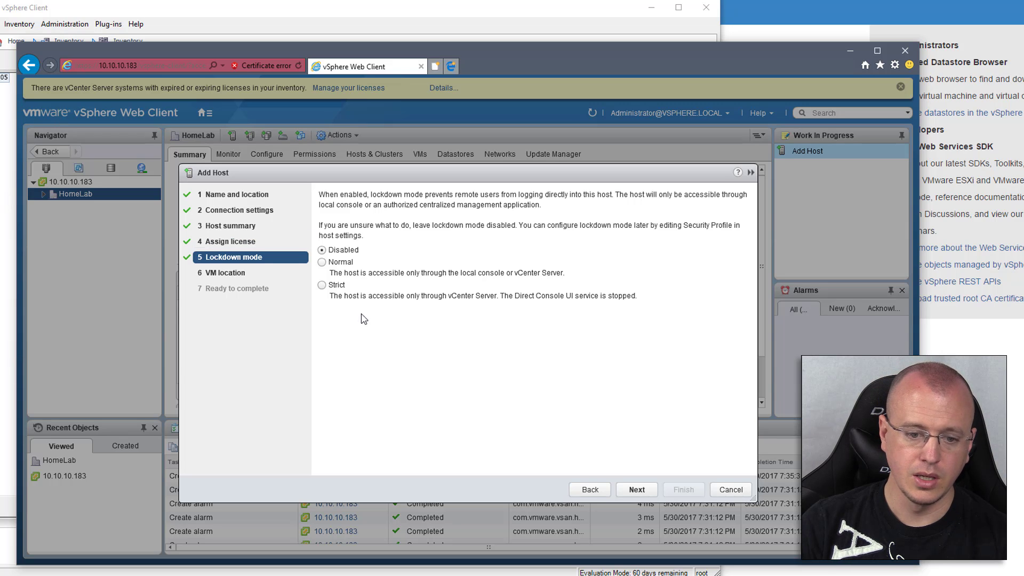
left_click(644, 489)
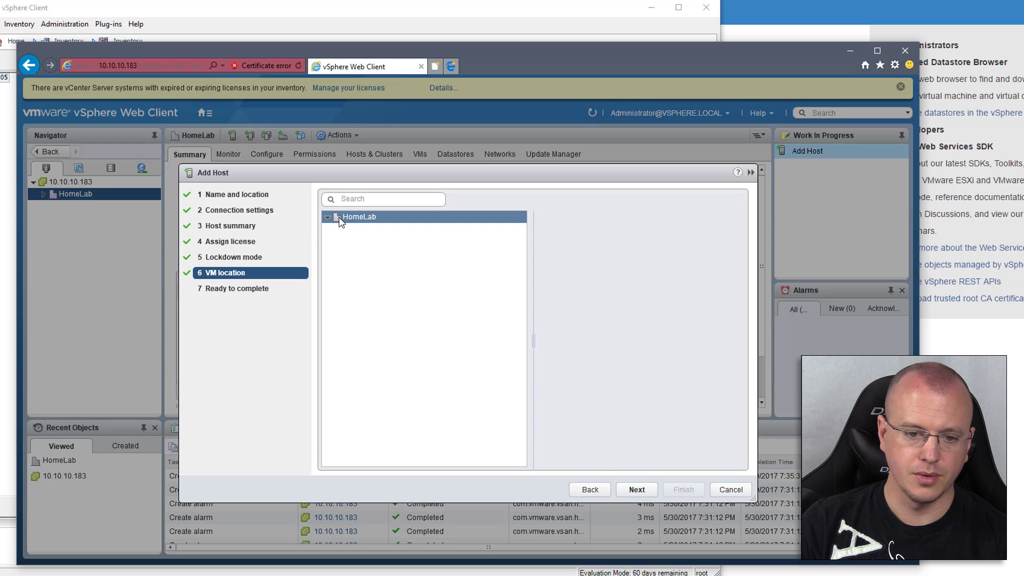
left_click(637, 490)
Finish adding host 10.10.10.105, installing and accepting its new SSL certificate
left_click(683, 490)
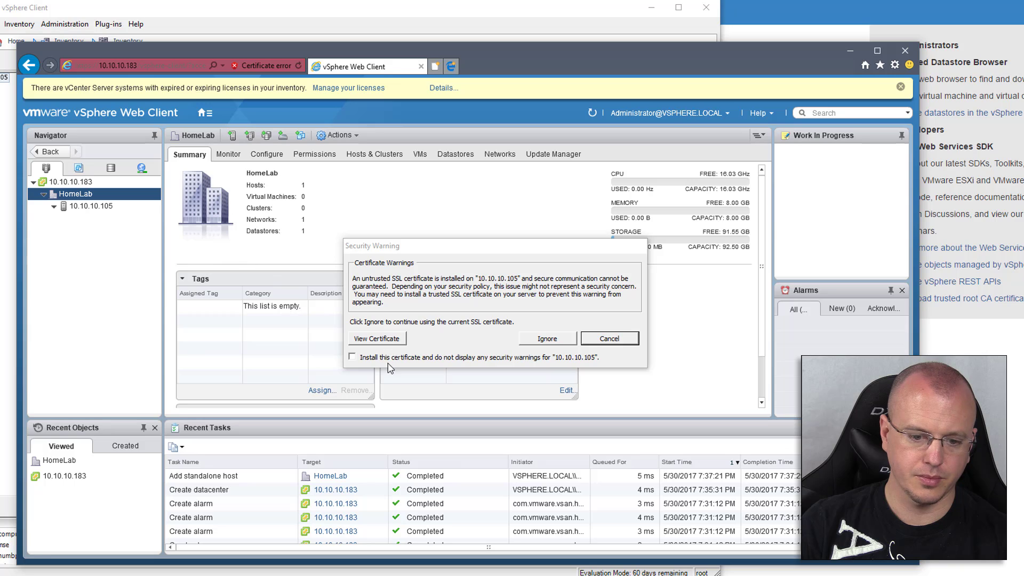
left_click(392, 357)
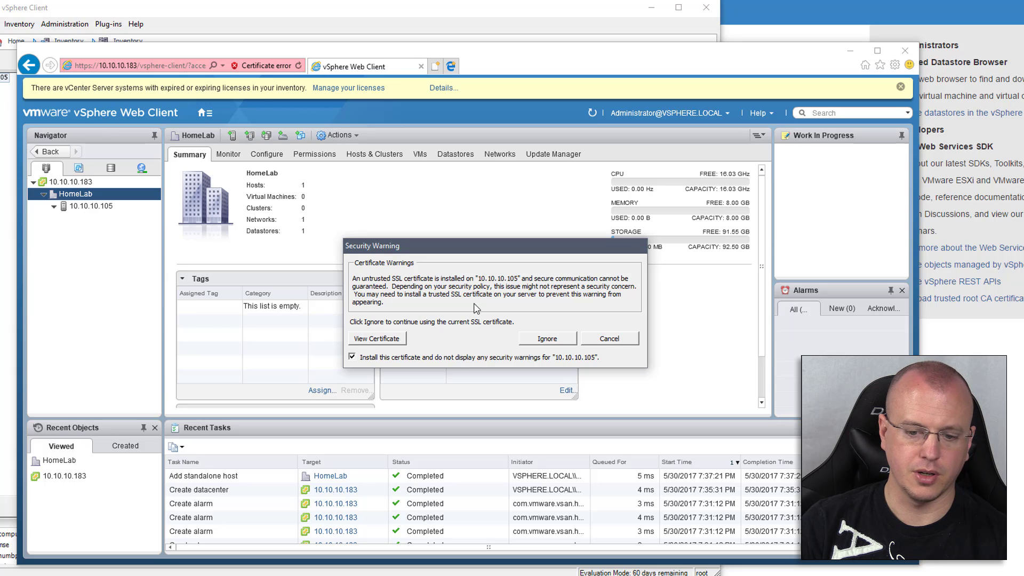
left_click(205, 113)
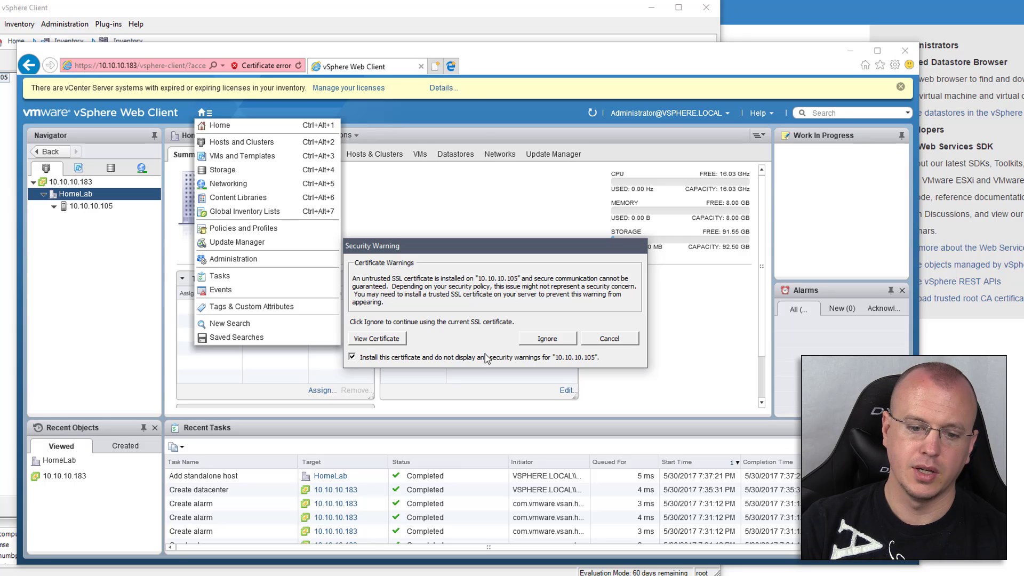
left_click(547, 339)
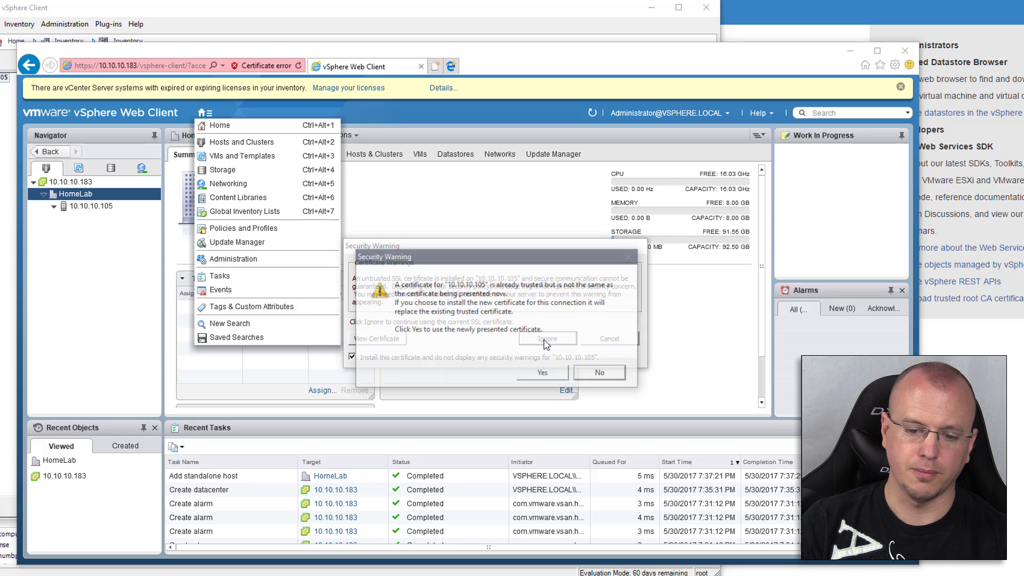
left_click(553, 373)
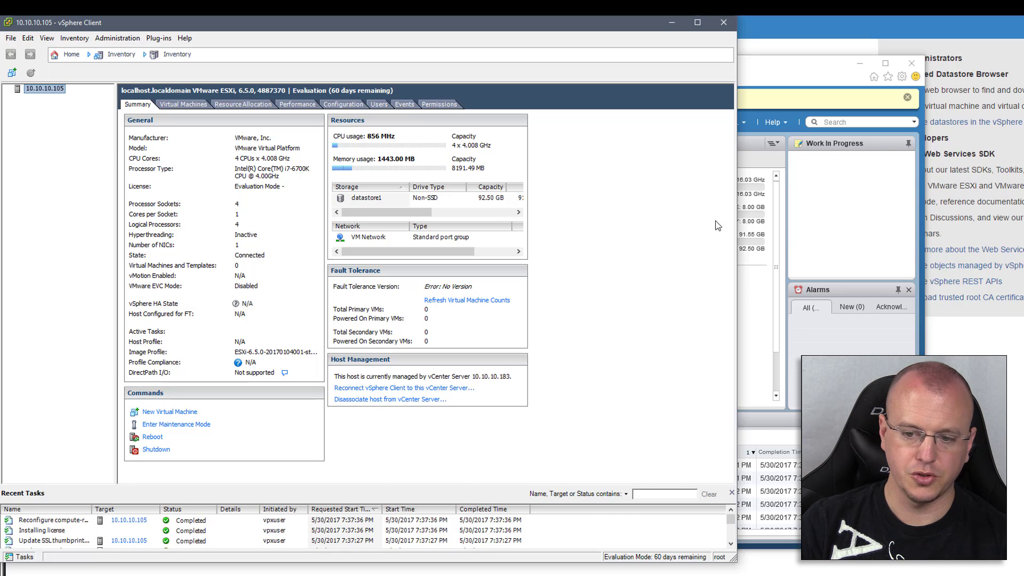
left_click(856, 239)
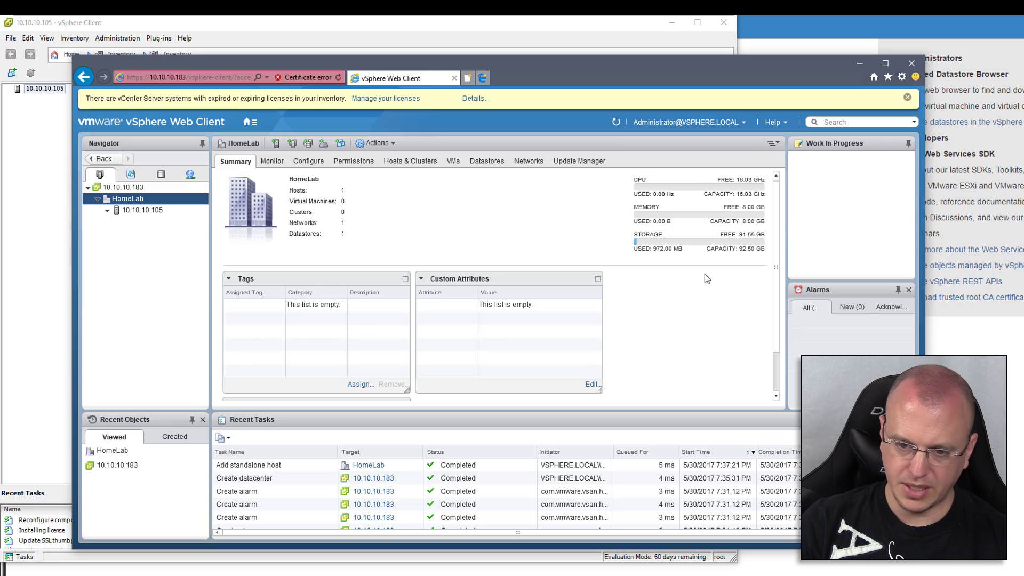
Bring up the actions menu for the HomeLab datacenter
right_click(136, 203)
Start Add Host on HomeLab for 10.10.10.184, logging in as root with its password
left_click(165, 220)
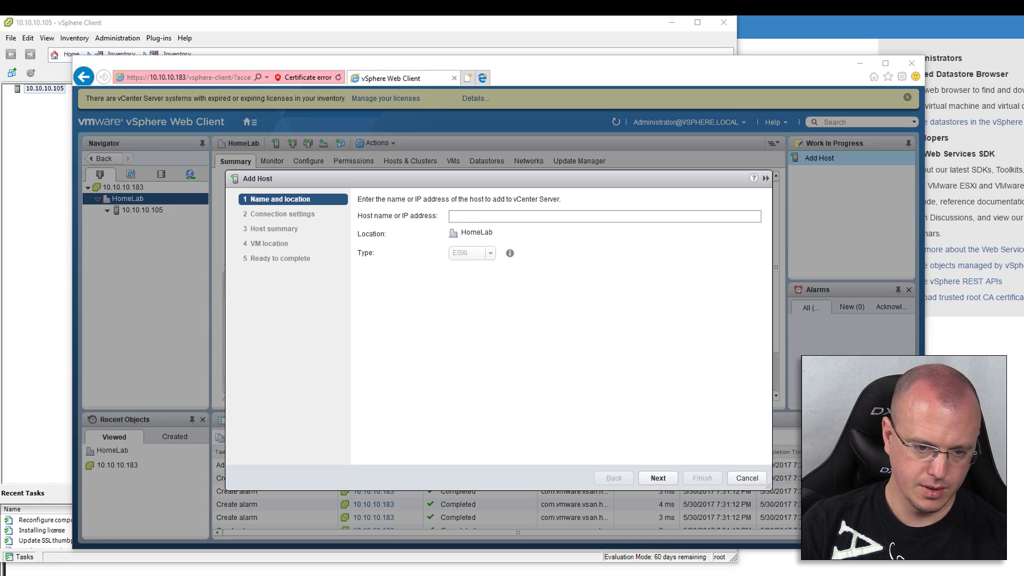
left_click(464, 214)
type("10.")
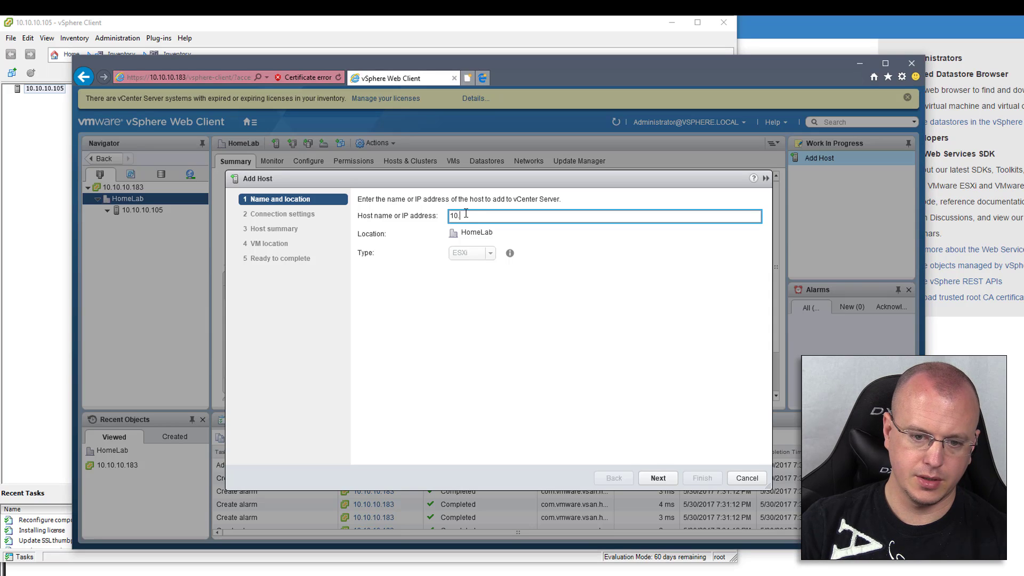
type("10.10.184")
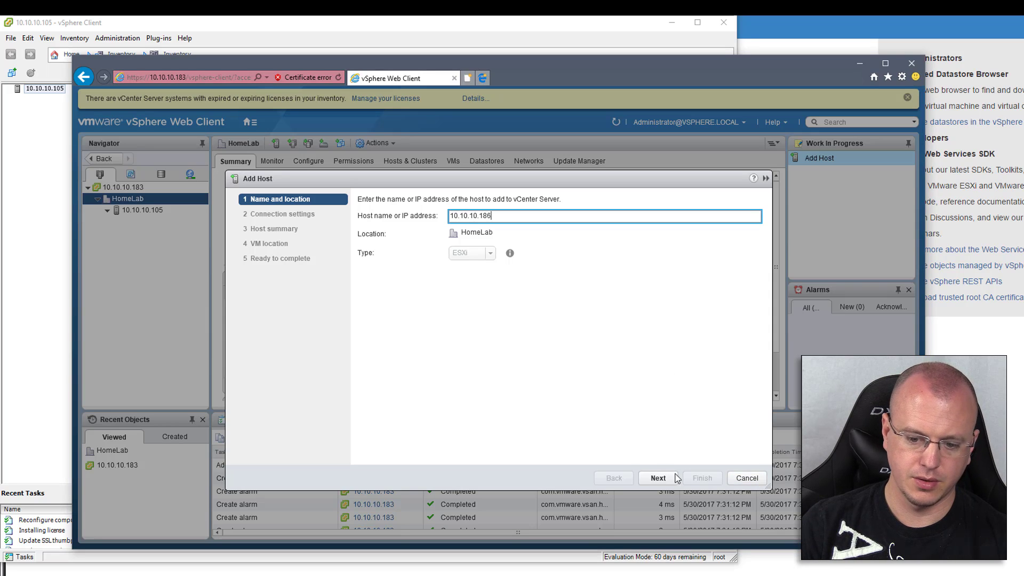
left_click(658, 478)
type("root")
key("Tab")
type("VMware1!")
key("Return")
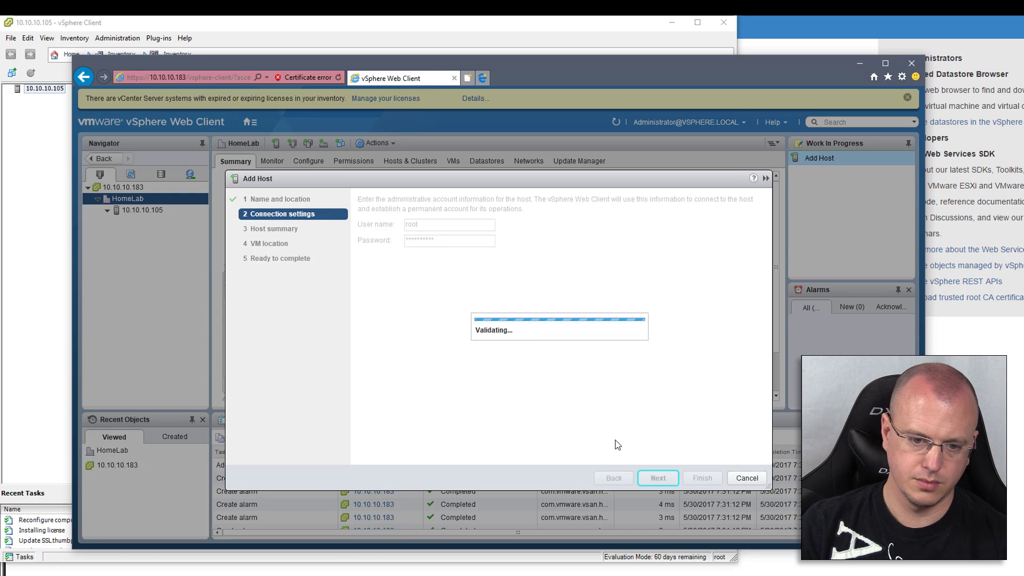
Close the 10.10.10.186 client window, accept the host's certificate, and continue past the host summary
key("alt+Tab")
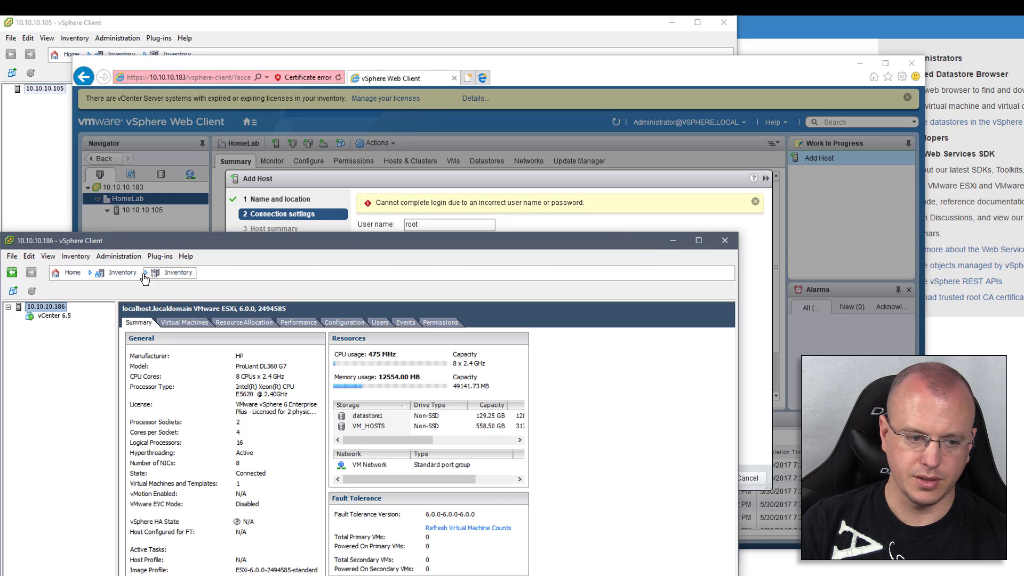
left_click(725, 240)
left_click(536, 399)
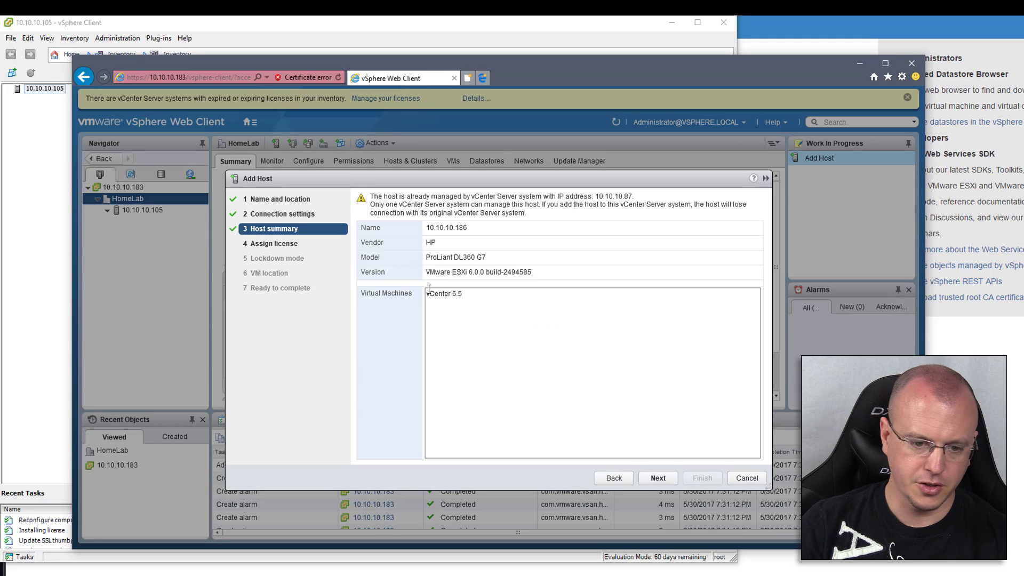
left_click_drag(442, 293, 480, 295)
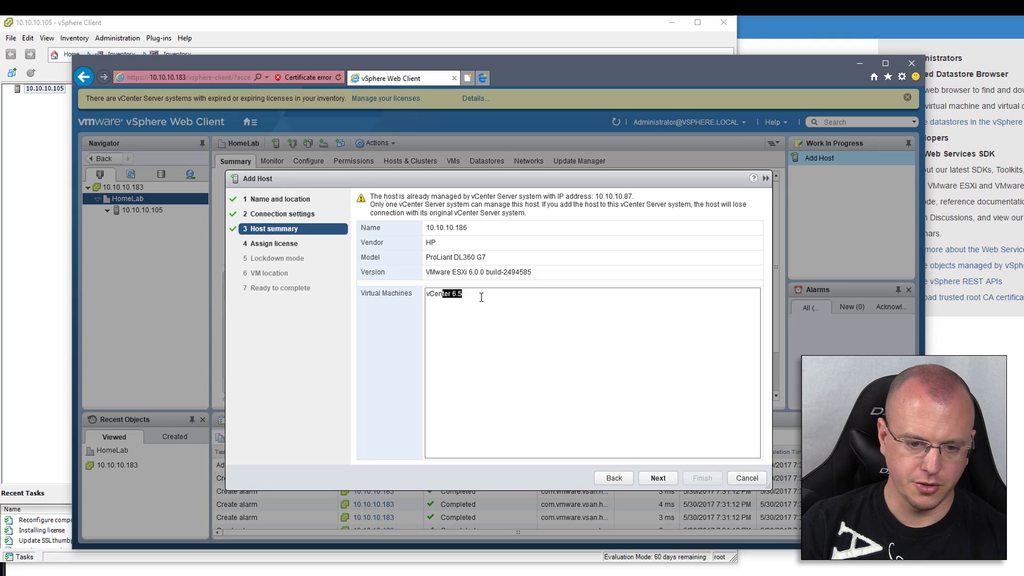
left_click(666, 481)
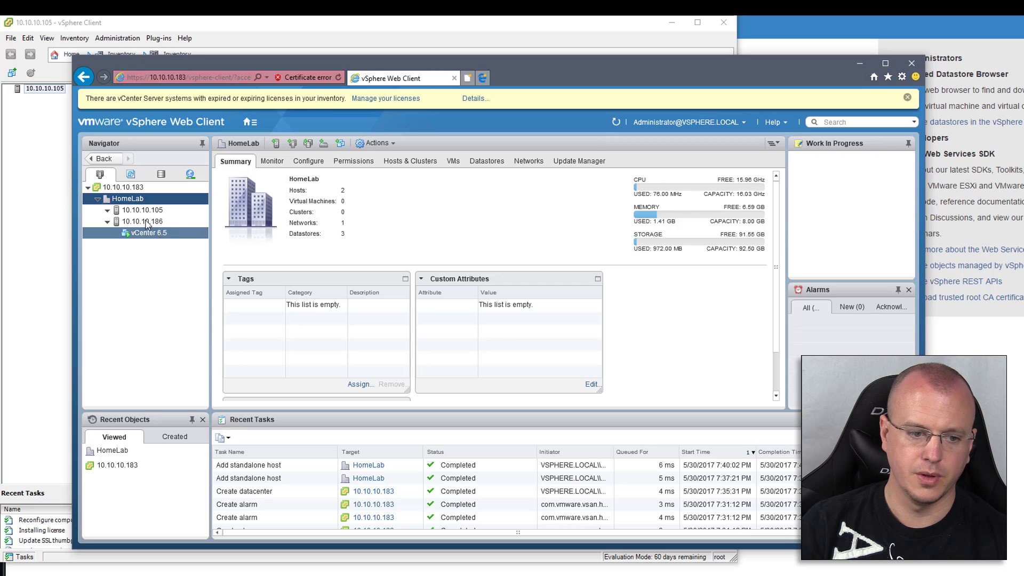
Select host 10.10.10.105 and bring up its Actions menu
left_click(168, 214)
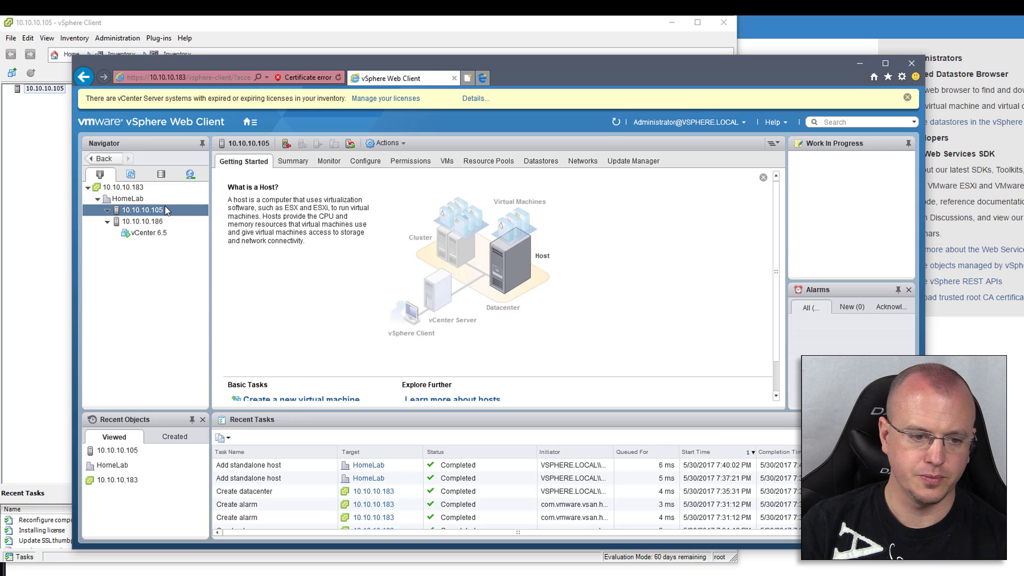
right_click(164, 209)
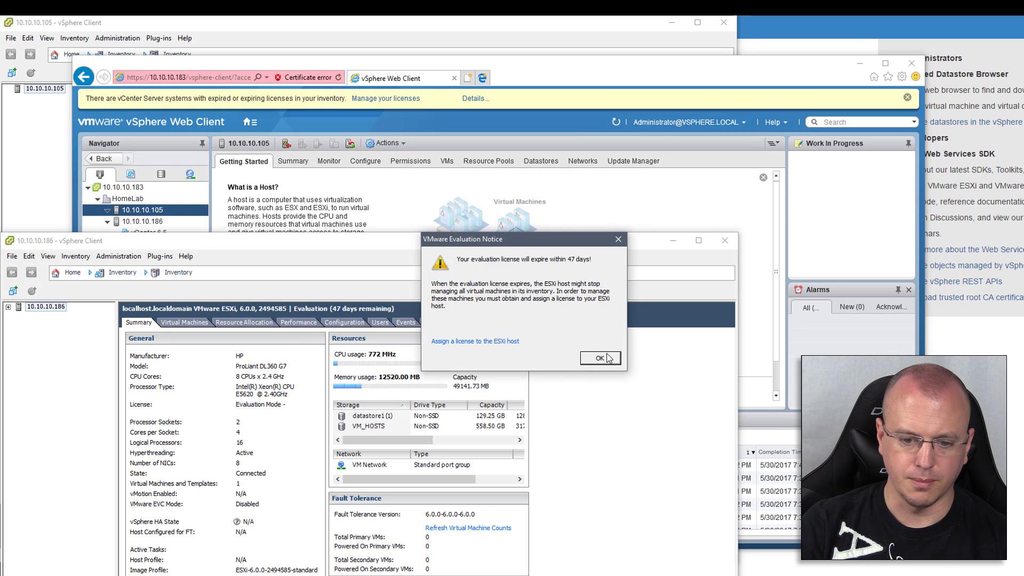
Dismiss 10.10.10.186's evaluation and management notices, minimize its window, and open 10.10.10.105's configuration
left_click(600, 358)
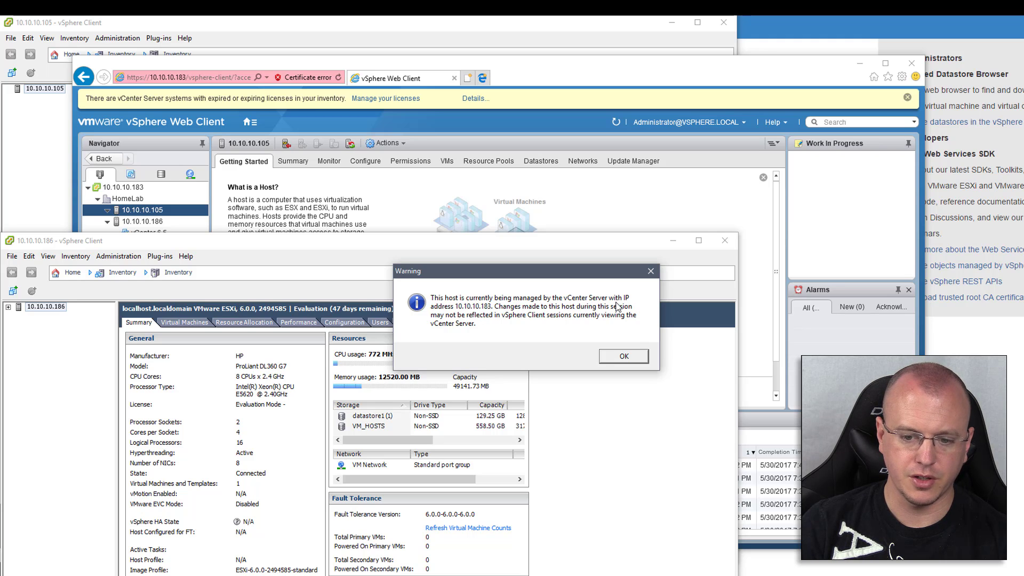
left_click(616, 355)
left_click_drag(400, 244, 550, 141)
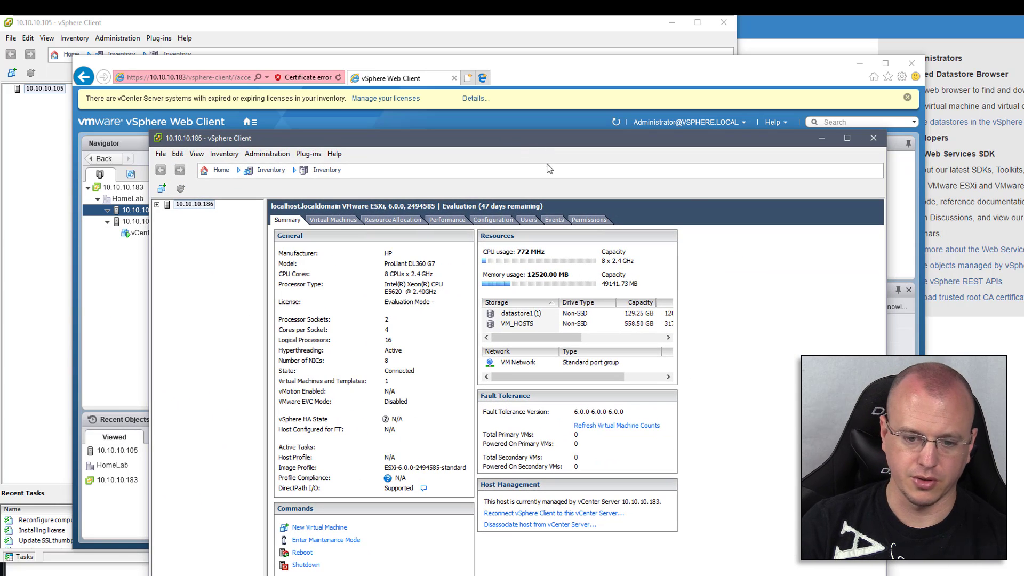
left_click(822, 139)
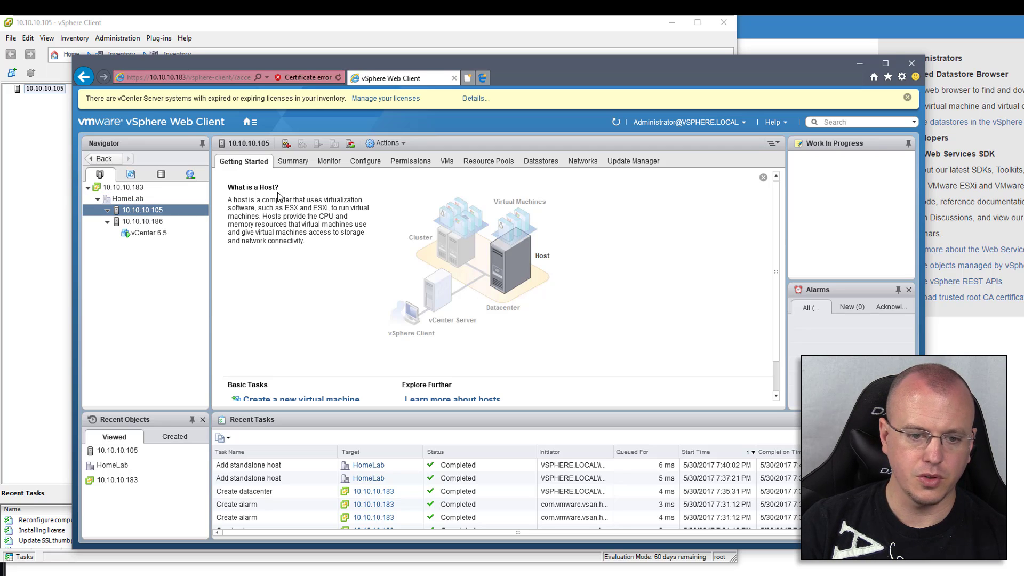
left_click(374, 163)
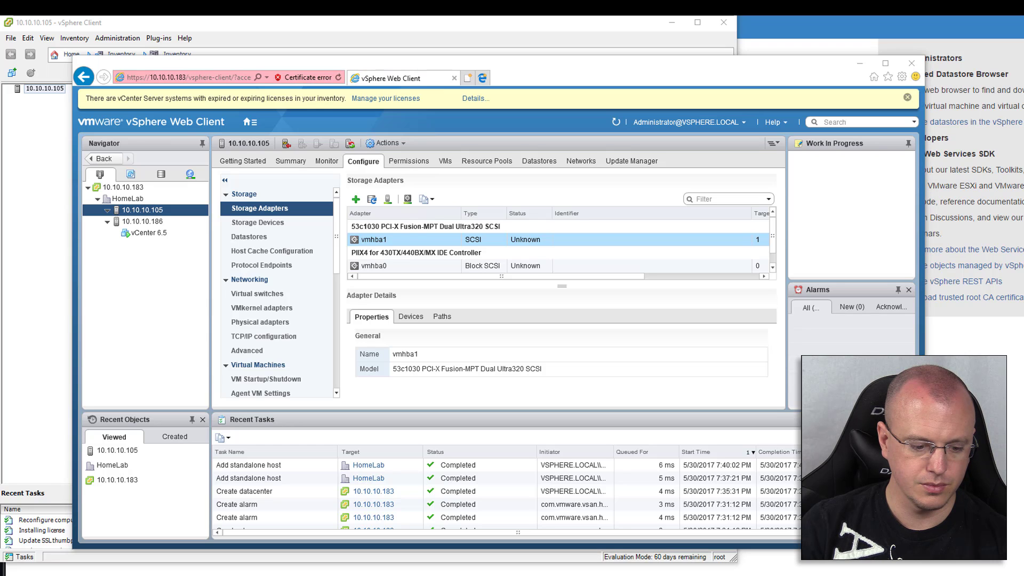
Compare 10.10.10.105's datastores in the desktop client's Configuration > Storage with the web client's Datastores list
key("alt+Tab")
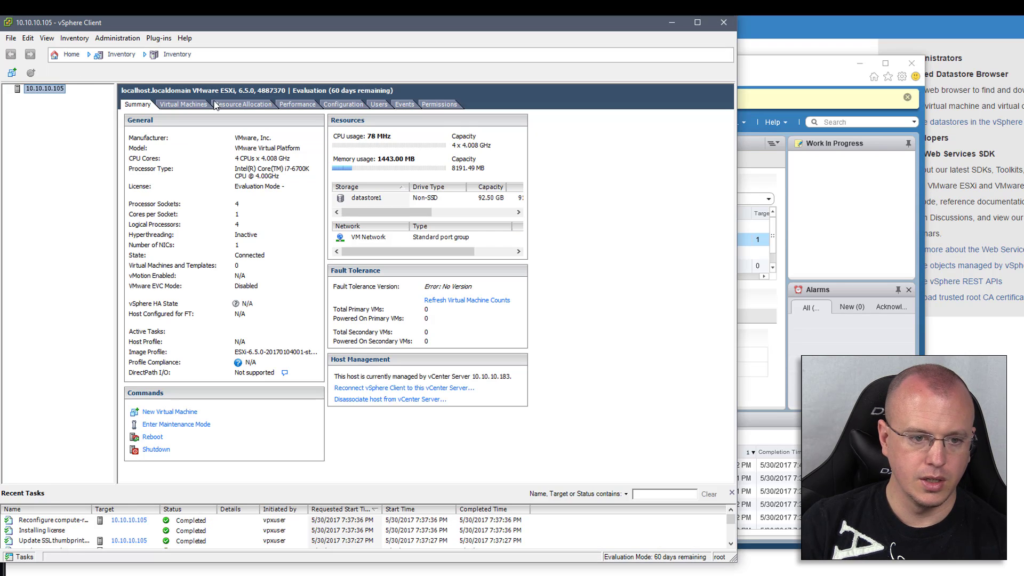
left_click(343, 104)
left_click(147, 168)
left_click(652, 134)
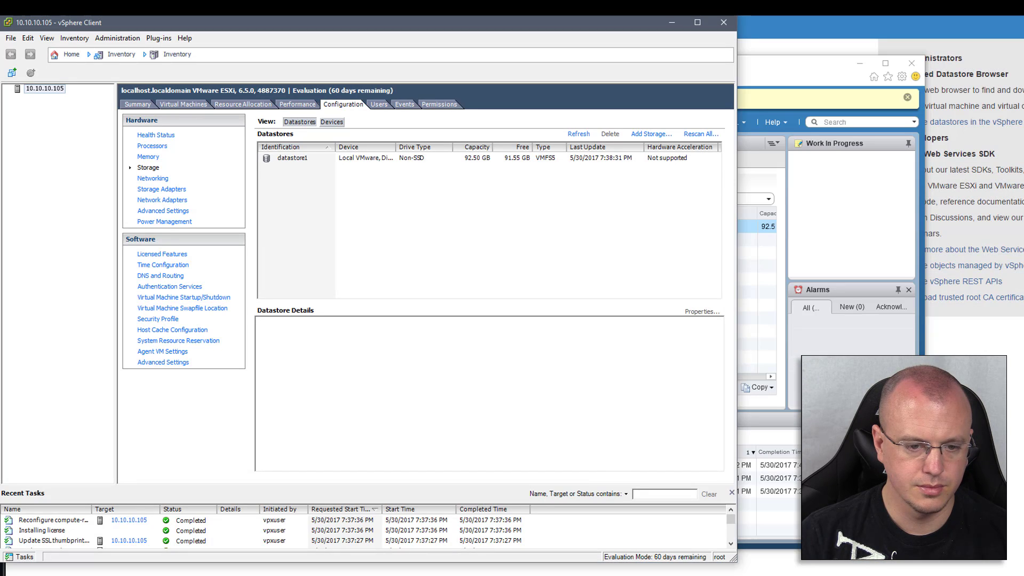
left_click(830, 207)
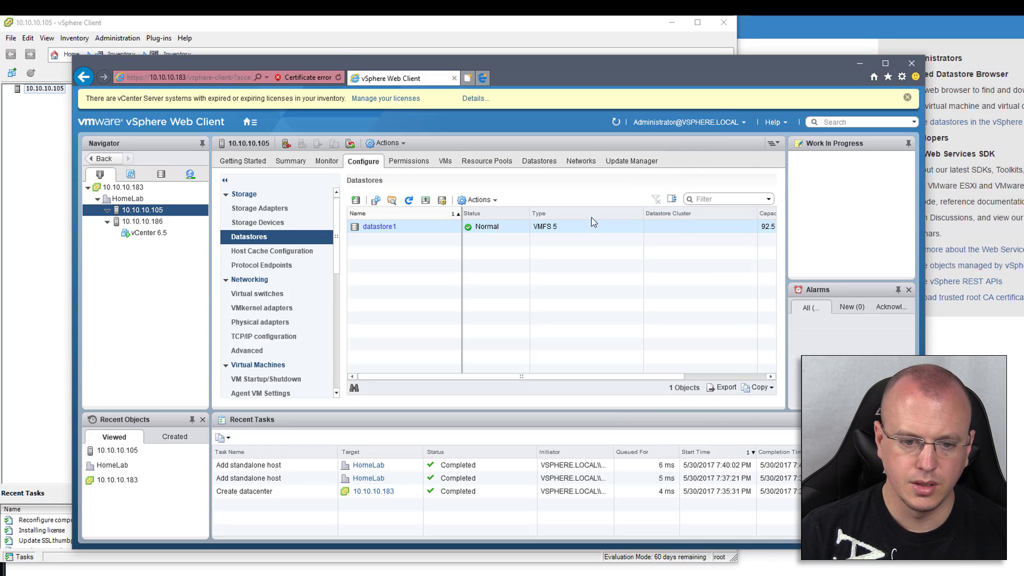
left_click(62, 274)
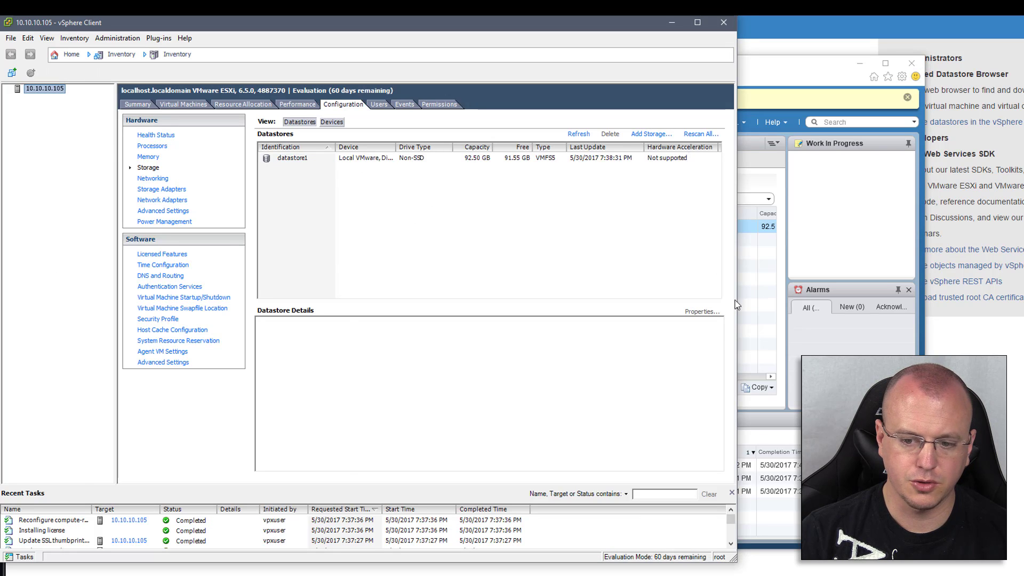
left_click(740, 304)
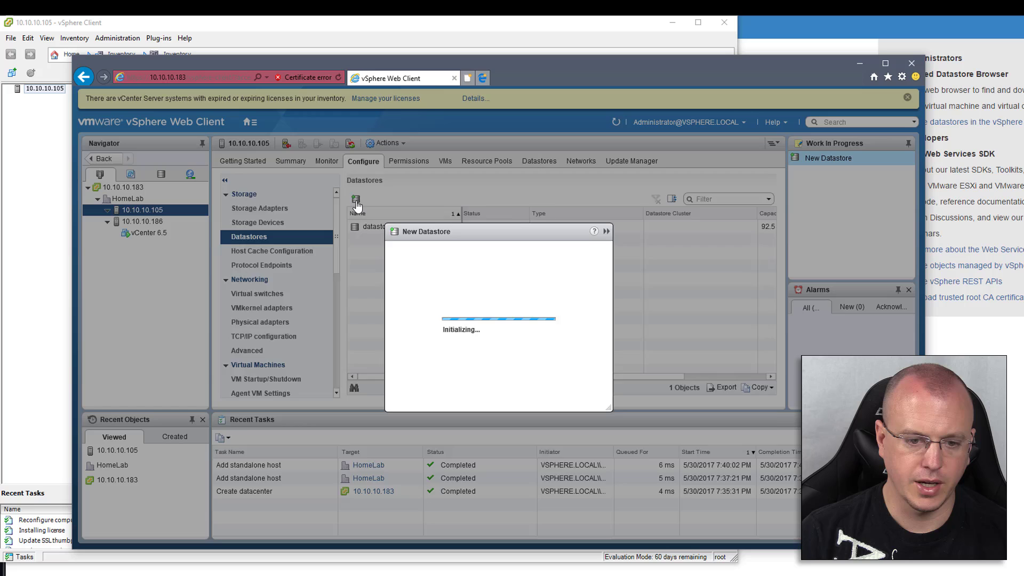
left_click(355, 199)
Choose NFS as the datastore type and NFS 4.1 as the version, reaching the name step
left_click(377, 259)
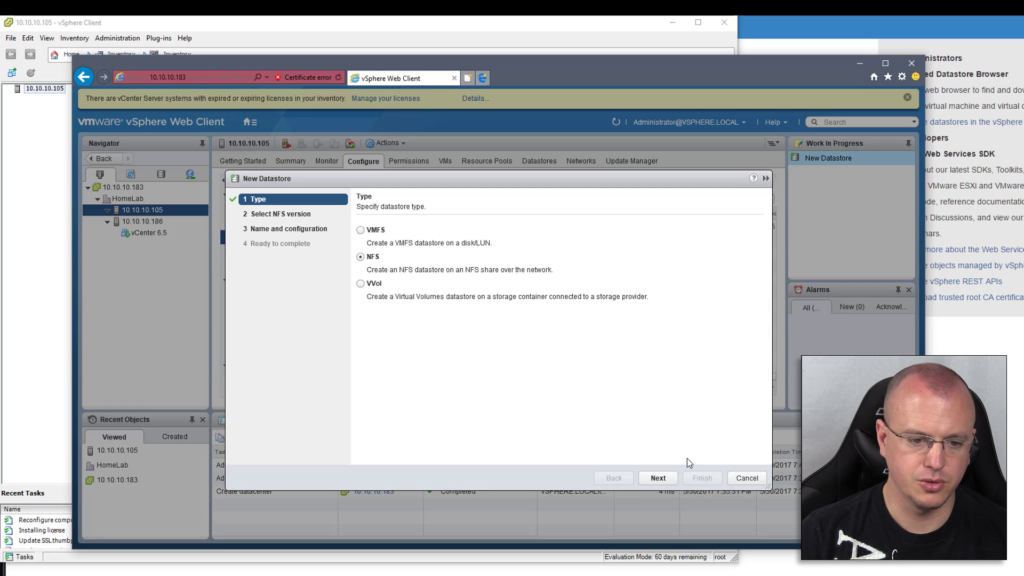
left_click(667, 484)
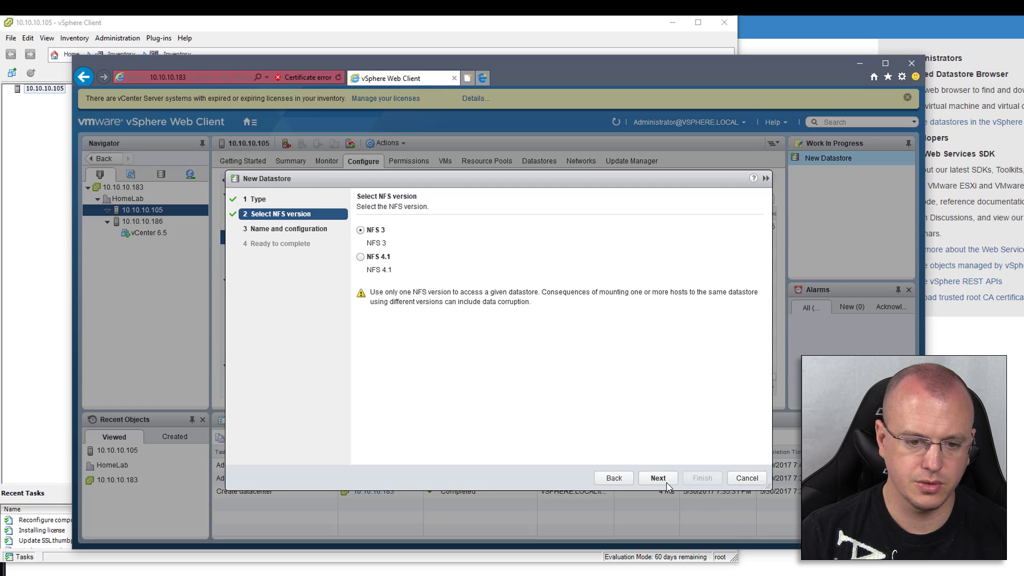
left_click(380, 257)
left_click(667, 480)
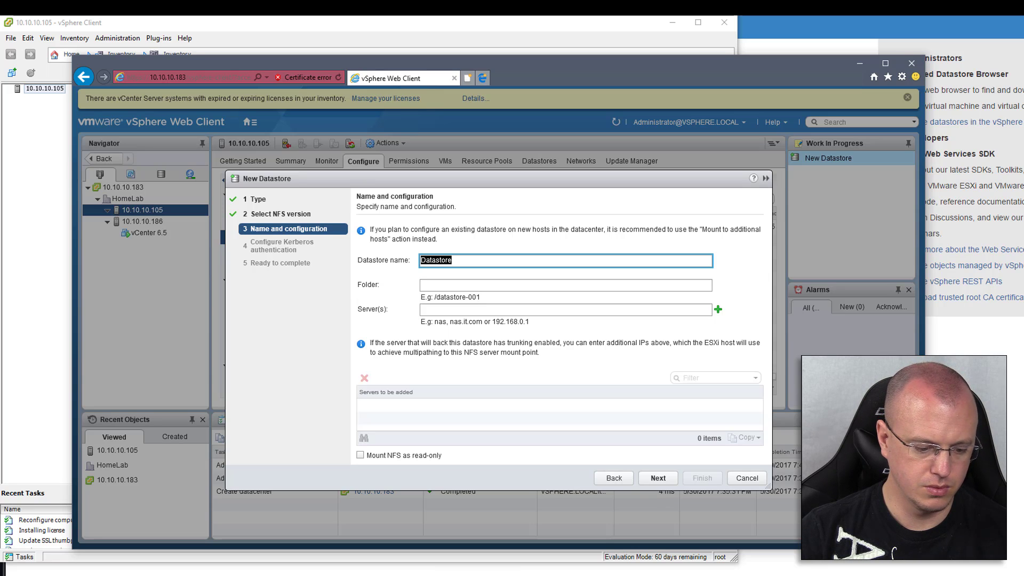
key("alt+Tab")
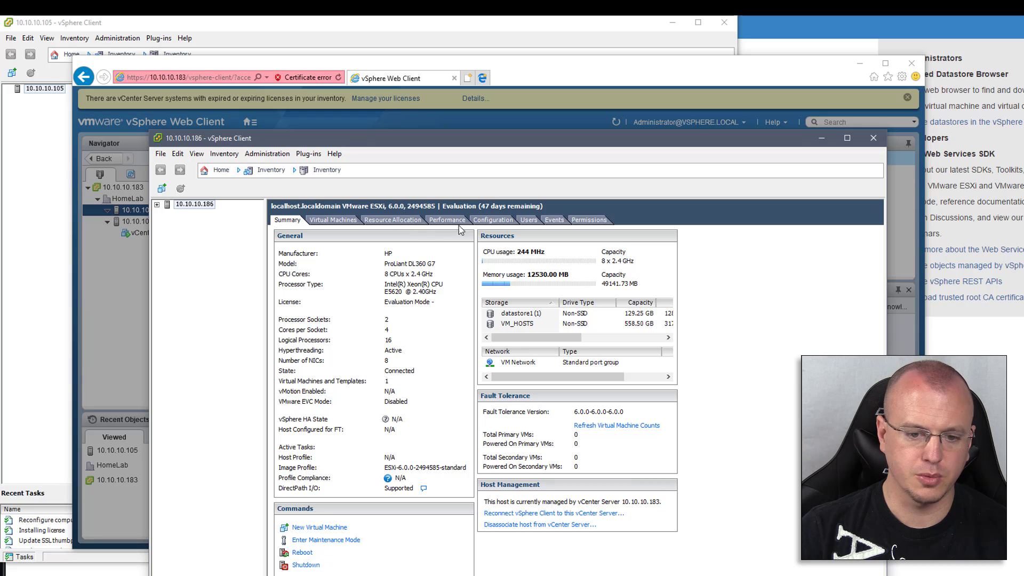
Show the datastores under Configuration > Storage for host 10.10.10.186
left_click(206, 205)
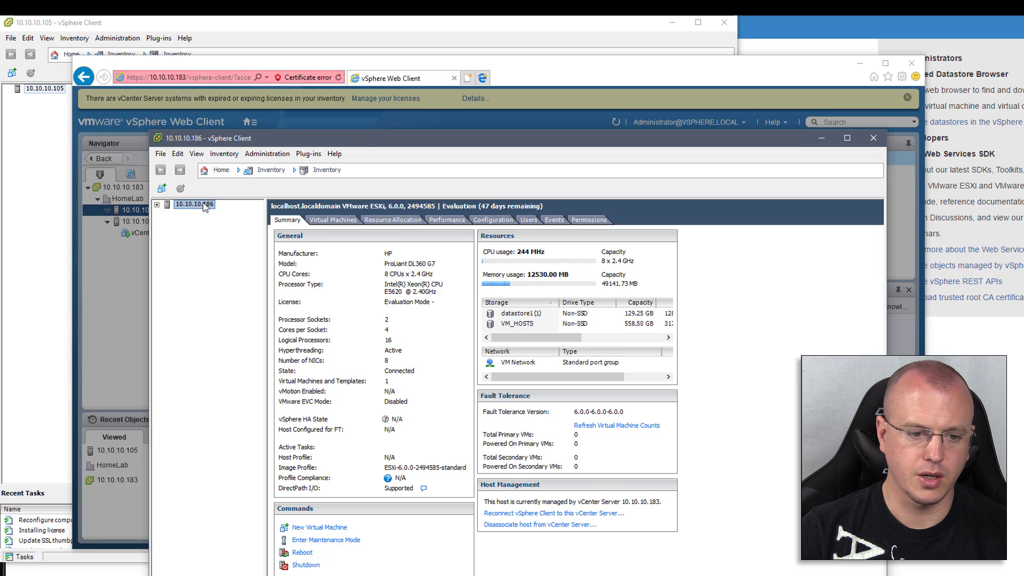
left_click(157, 205)
left_click(492, 220)
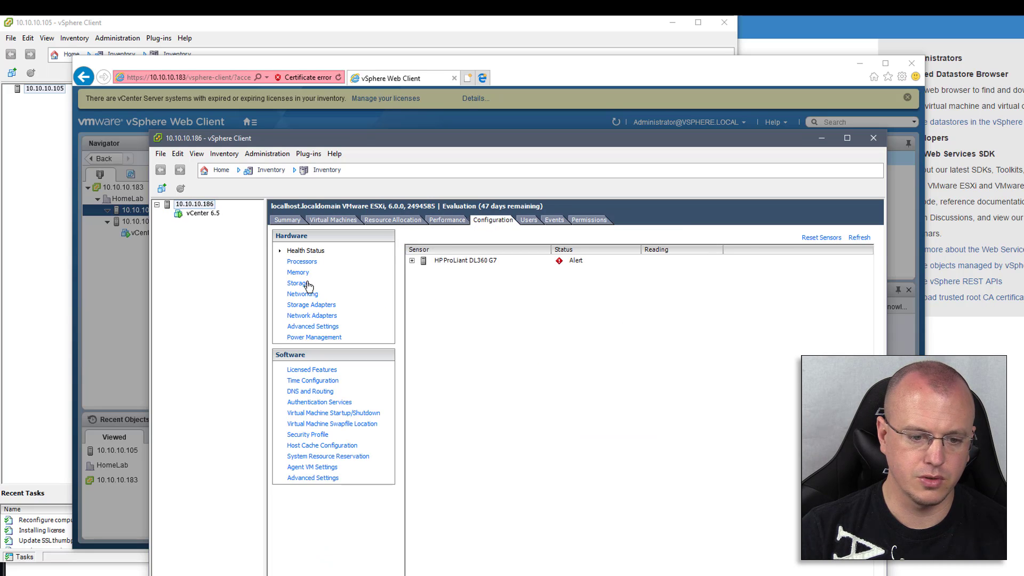
left_click(308, 284)
Walk Add Storage with Network File System to the server page, cancel, and decline the appliance install
left_click(801, 250)
left_click(338, 411)
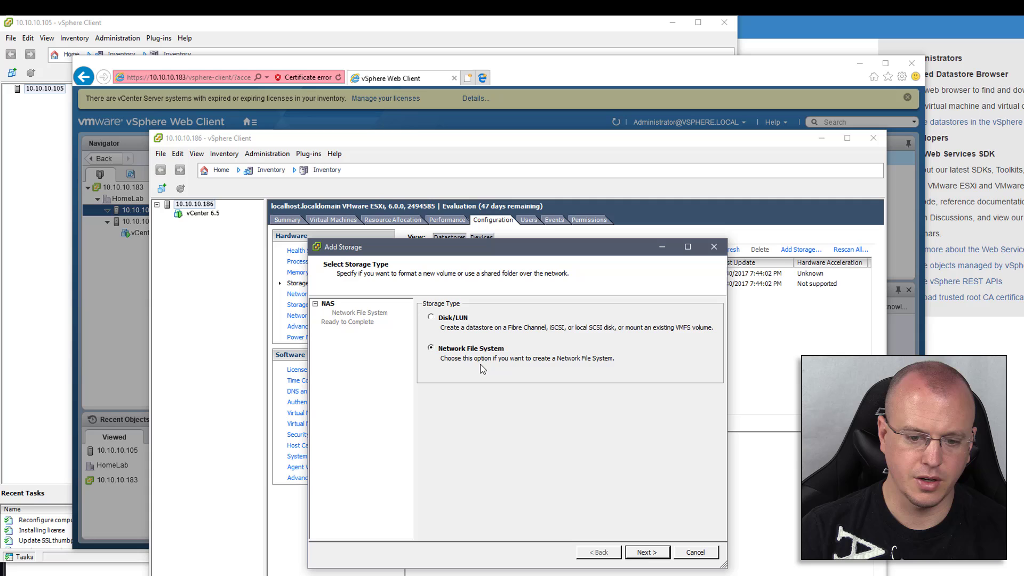
left_click(645, 552)
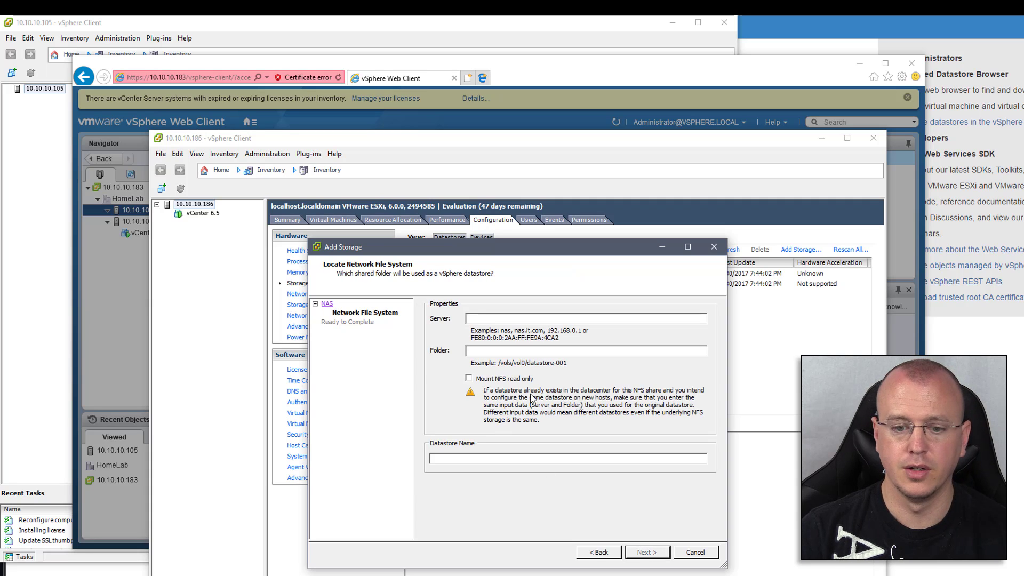
left_click(699, 556)
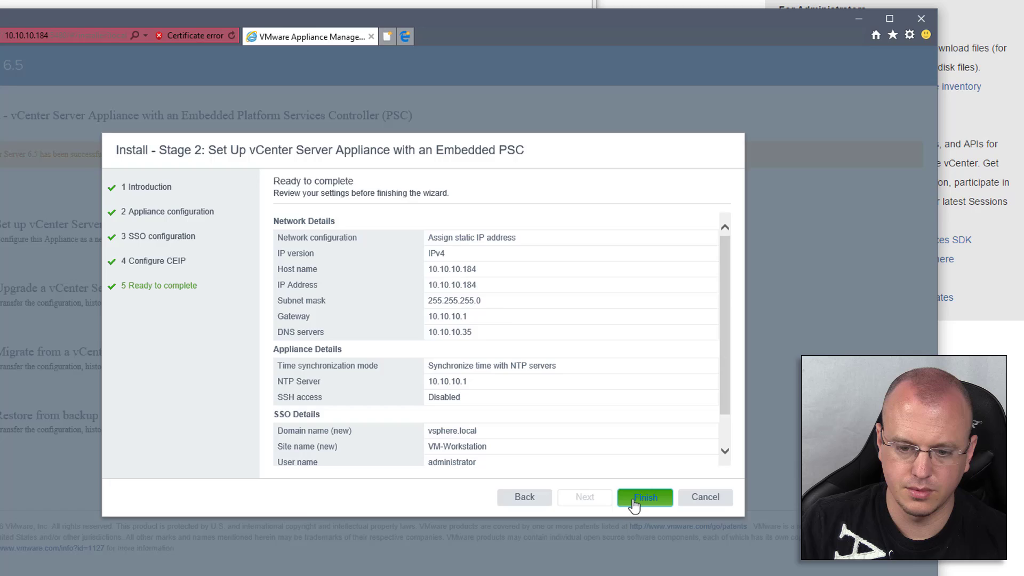
left_click(633, 498)
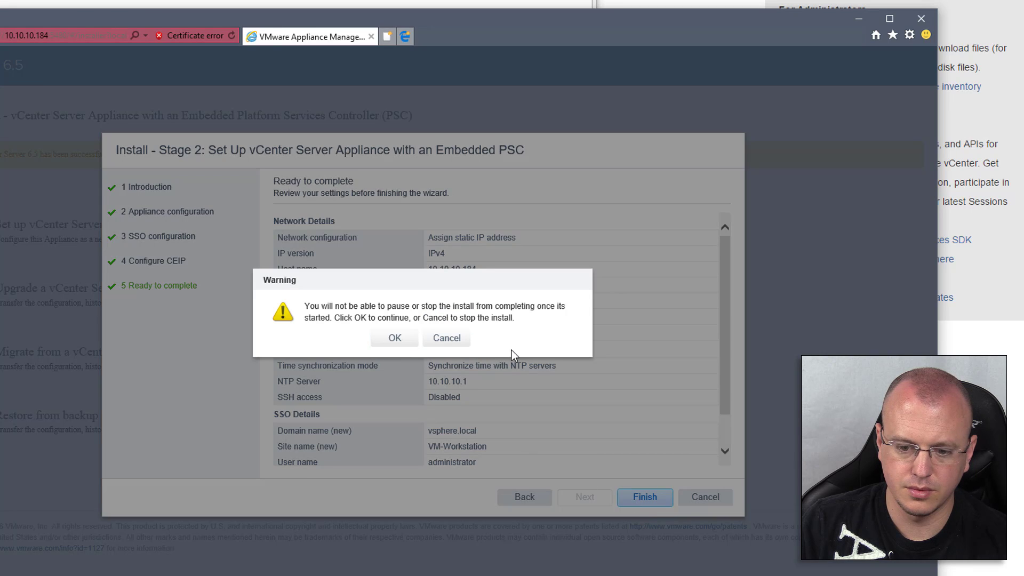
left_click(457, 343)
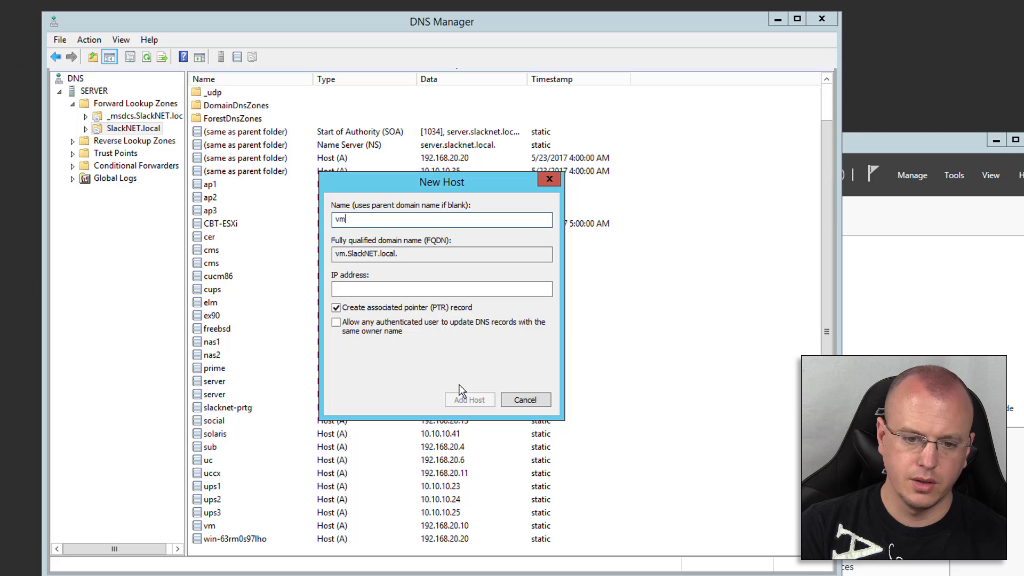
Name the DNS host record vmtest, step through the 172.16.0 reverse zone wizard, and sign in to 10.10.10.184
type("test")
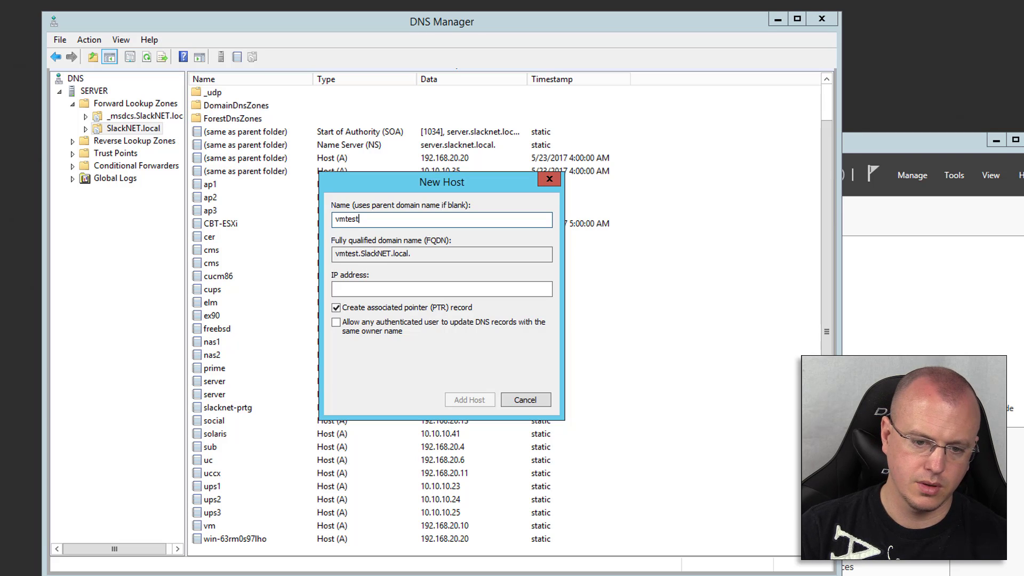
left_click(393, 290)
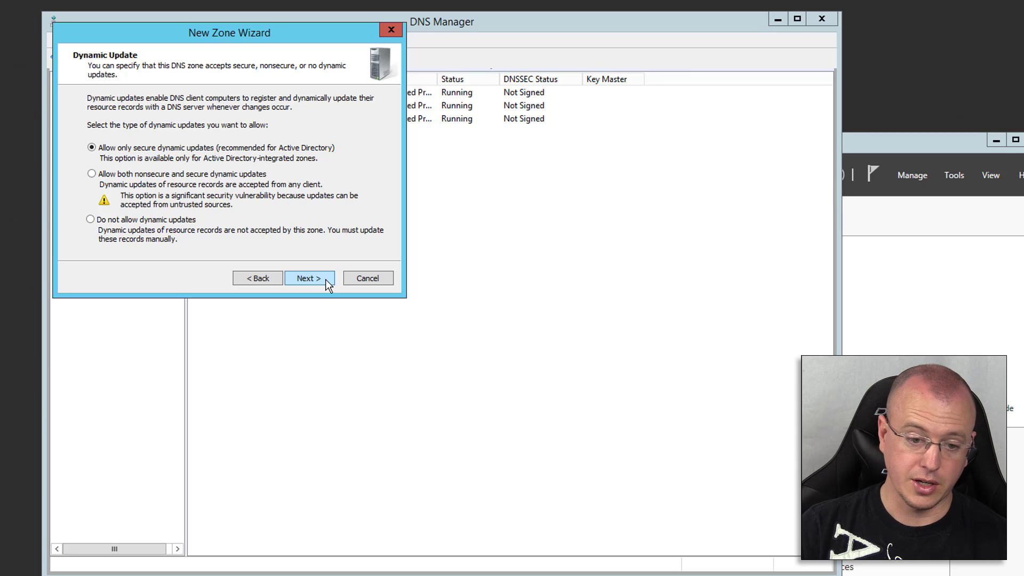
left_click(270, 281)
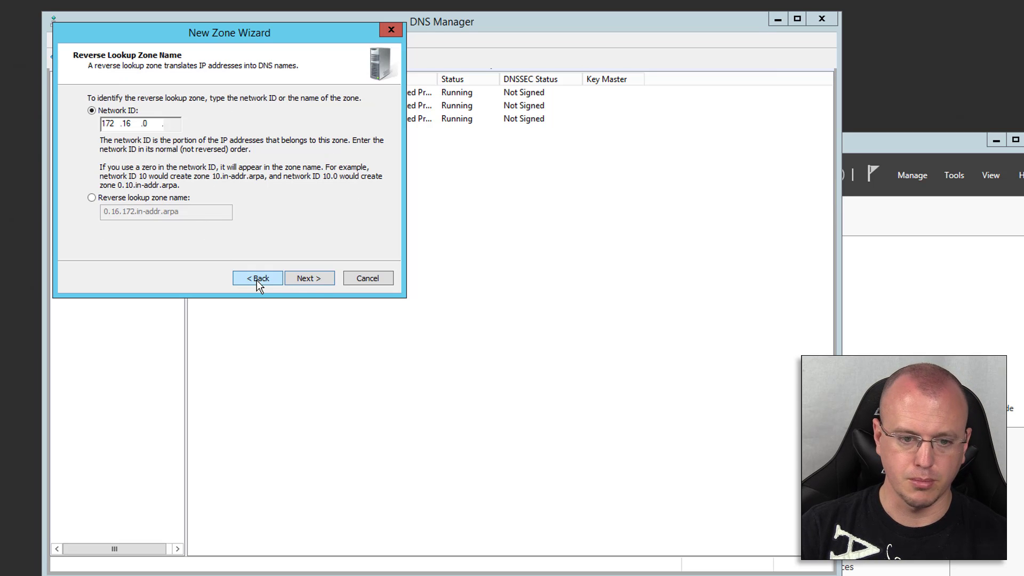
left_click(289, 280)
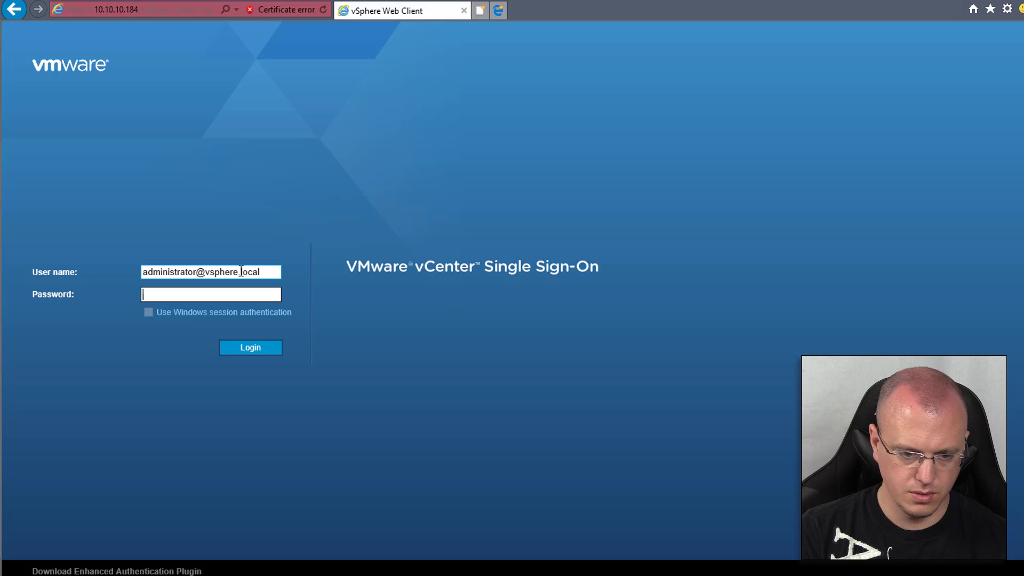
type("•••••••")
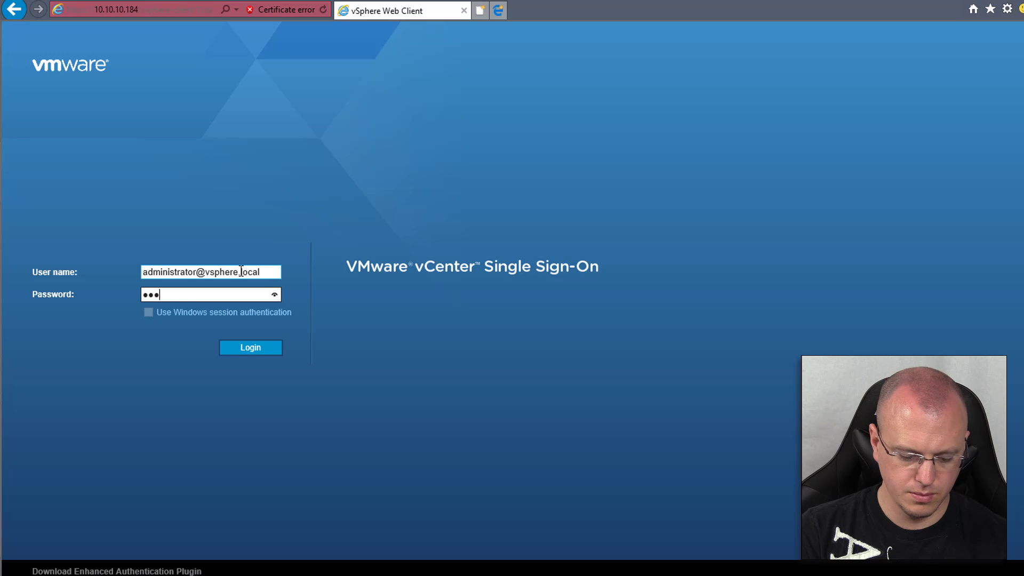
type("•••")
key("Return")
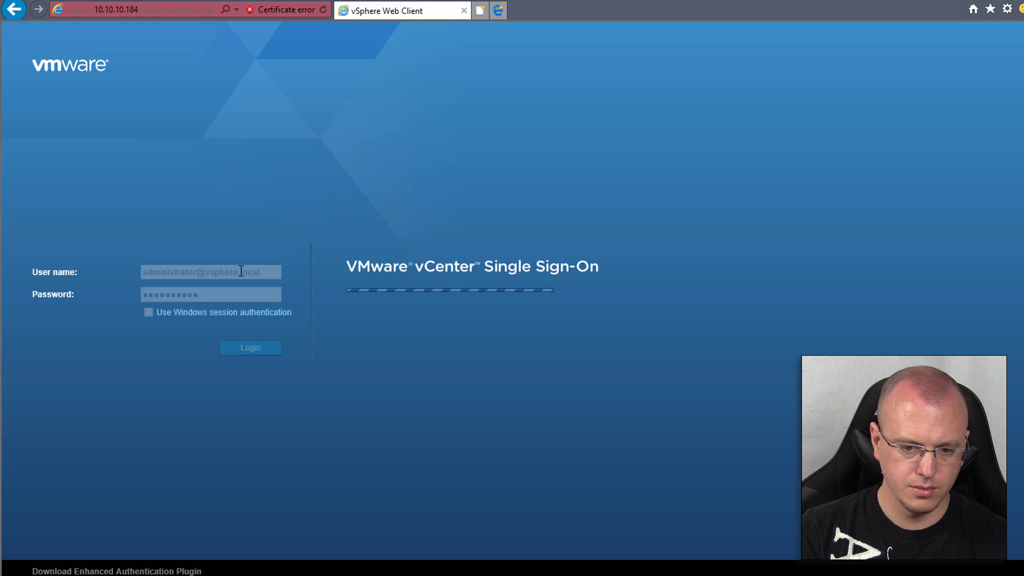